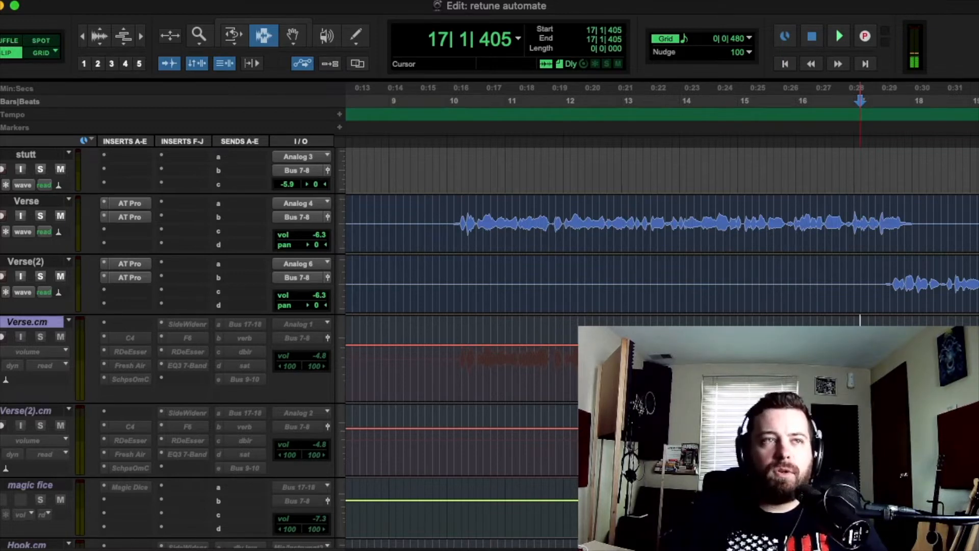
Examine the vocal waveform on the Verse track and place the edit cursor just before its first phrase, near bar 10
{"action": "left_click", "coordinate": [569, 214]}
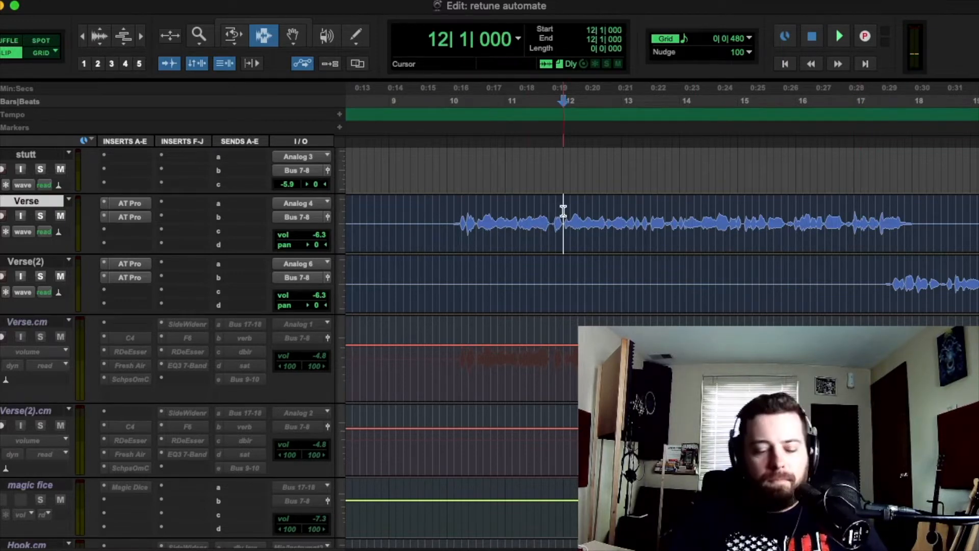
{"action": "key", "text": "r"}
{"action": "key", "text": "r"}
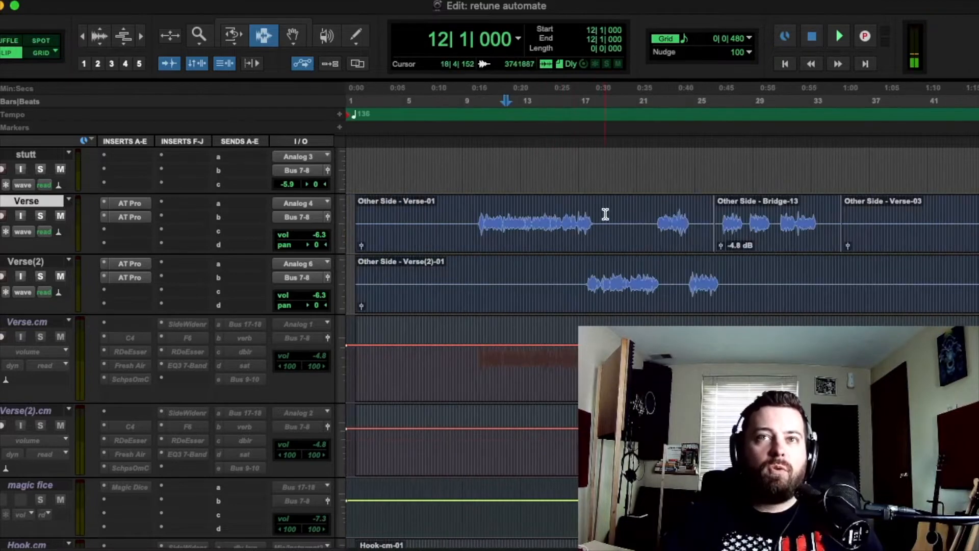
{"action": "left_click", "coordinate": [540, 218]}
{"action": "key", "text": "t"}
{"action": "key", "text": "t"}
{"action": "key", "text": "r"}
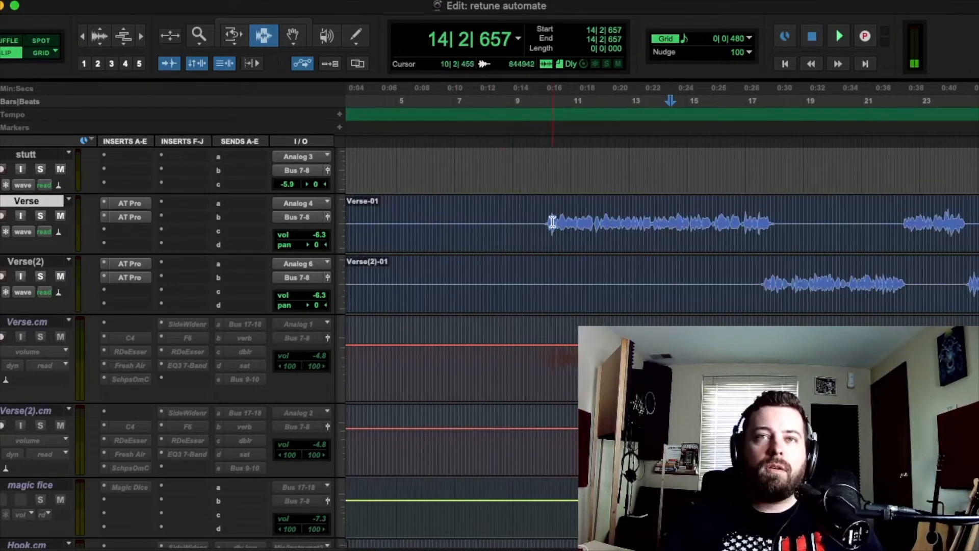
{"action": "left_click", "coordinate": [579, 213]}
{"action": "key", "text": "t"}
{"action": "key", "text": "t"}
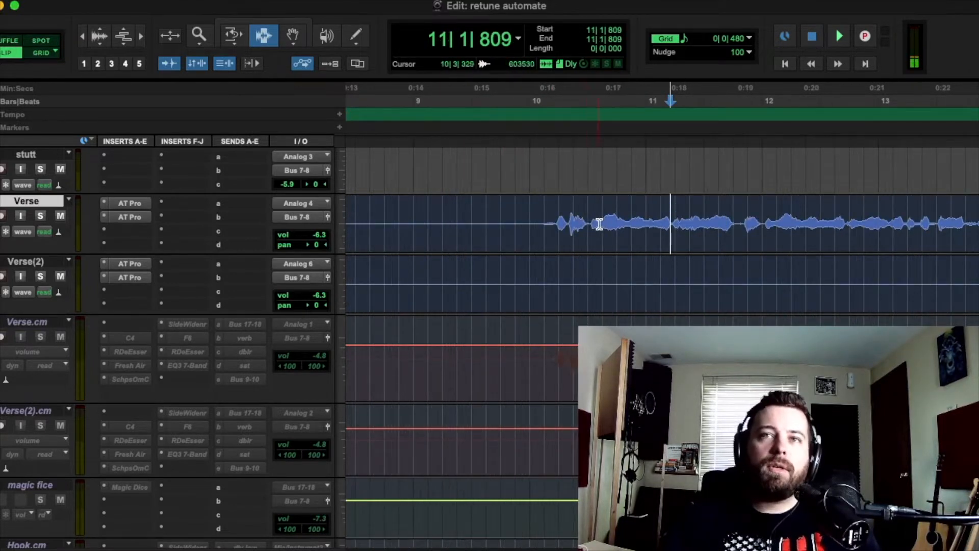
{"action": "key", "text": "r"}
{"action": "left_click", "coordinate": [688, 234]}
{"action": "key", "text": "t"}
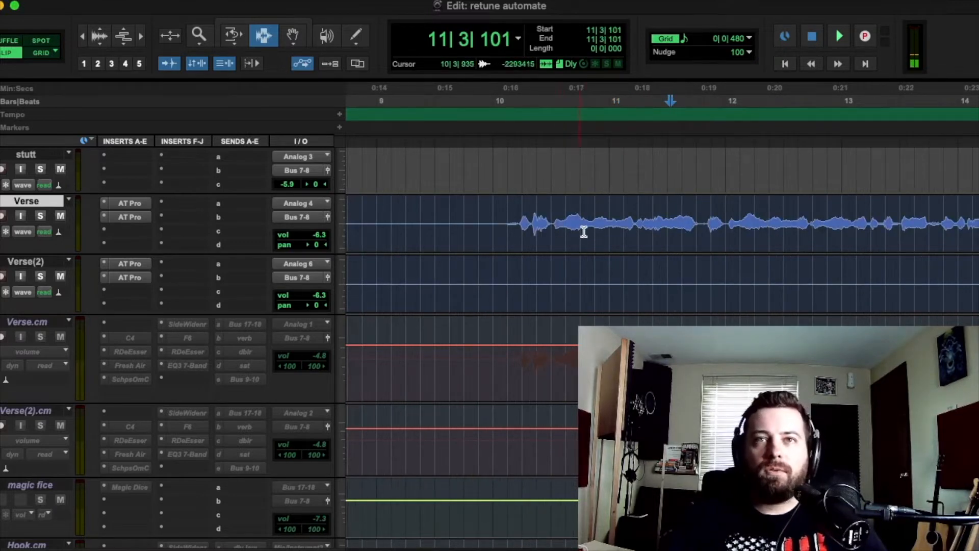
{"action": "left_click", "coordinate": [505, 224]}
{"action": "left_click", "coordinate": [499, 224]}
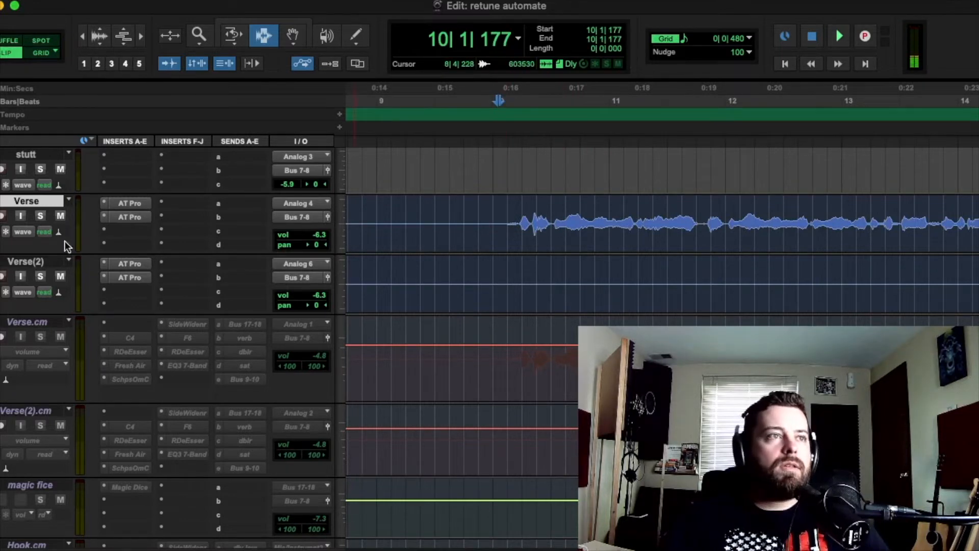
Check which track views the Verse track offers, and place its edit cursor at 9|4|708
{"action": "left_click", "coordinate": [31, 230]}
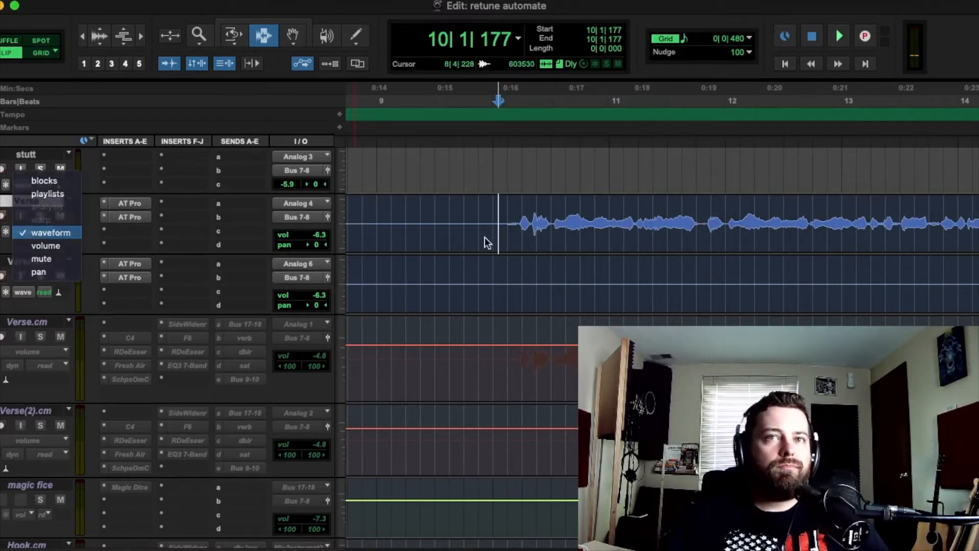
{"action": "left_click", "coordinate": [503, 198]}
{"action": "left_click", "coordinate": [485, 212]}
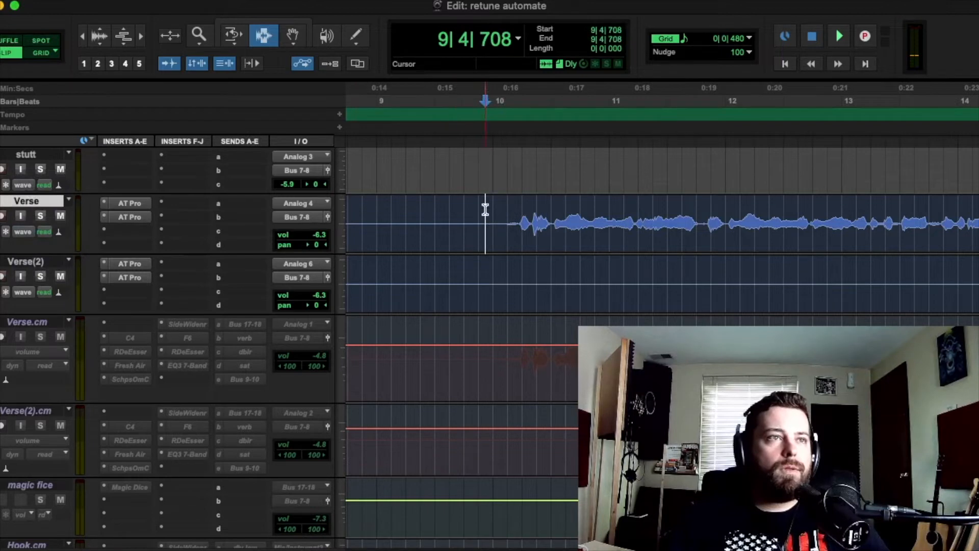
Inspect the settings of both Auto-Tune Pro inserts on the Verse track, in auto and graph mode, and close the plug-in window
{"action": "left_click", "coordinate": [130, 217]}
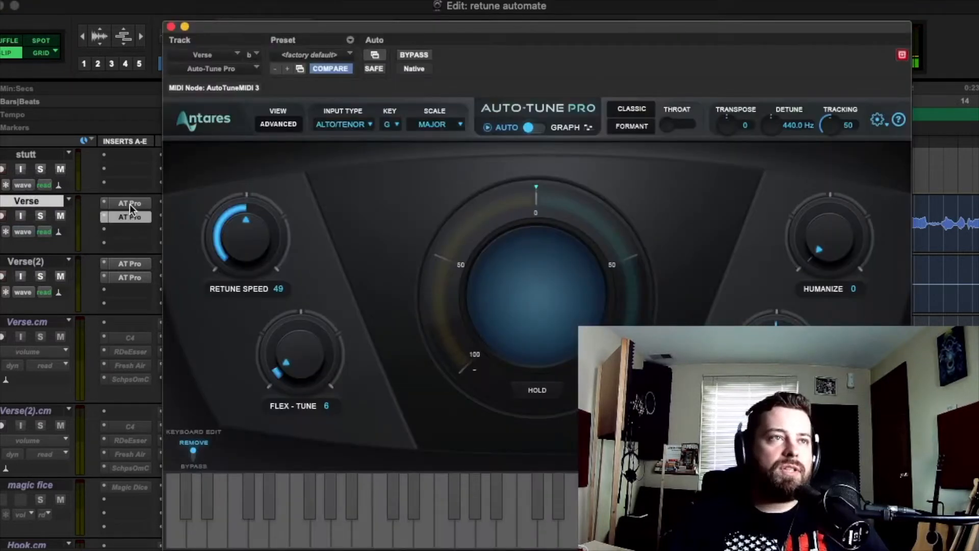
{"action": "left_click", "coordinate": [130, 204]}
{"action": "key", "text": "space"}
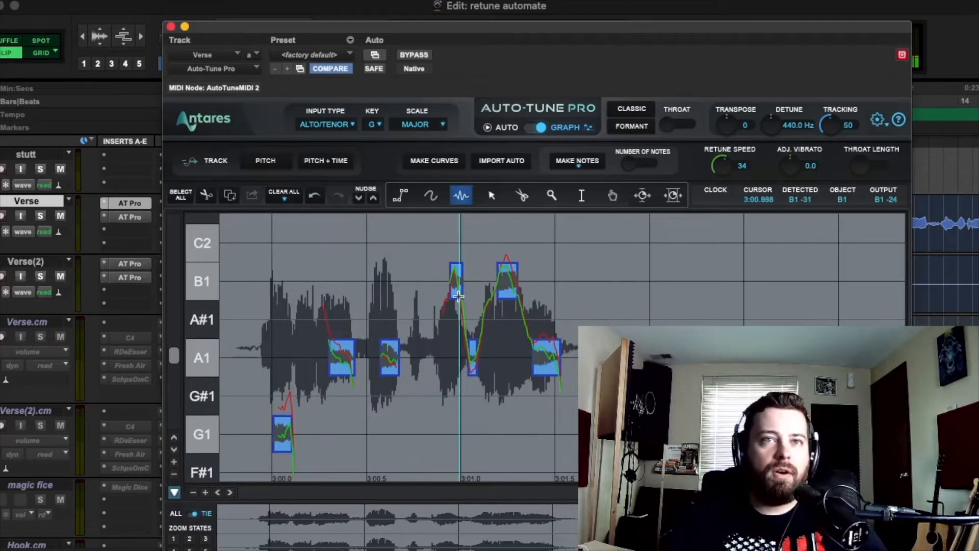
{"action": "left_click", "coordinate": [130, 217]}
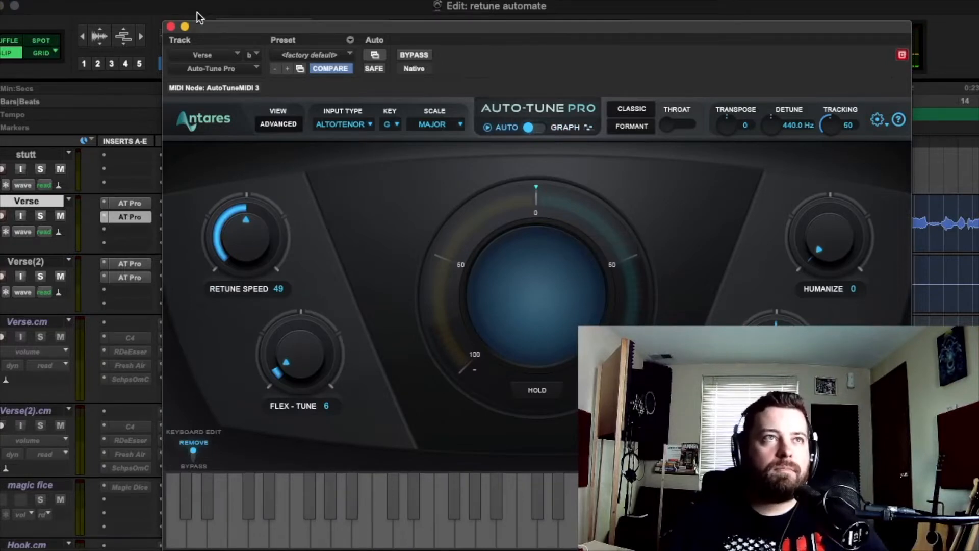
{"action": "left_click", "coordinate": [171, 26]}
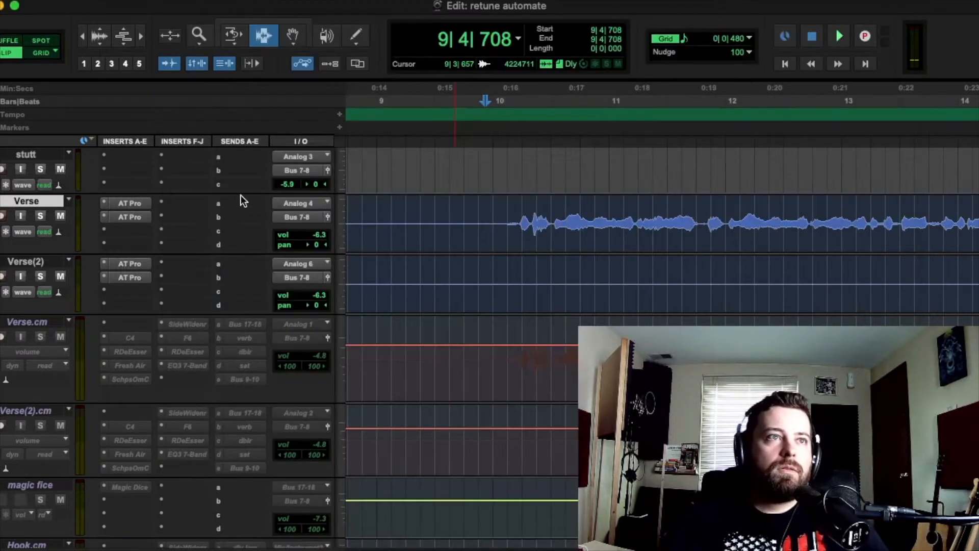
Enable automation for Retune speed in the second Auto-Tune Pro insert on the Verse track
{"action": "left_click", "coordinate": [130, 216]}
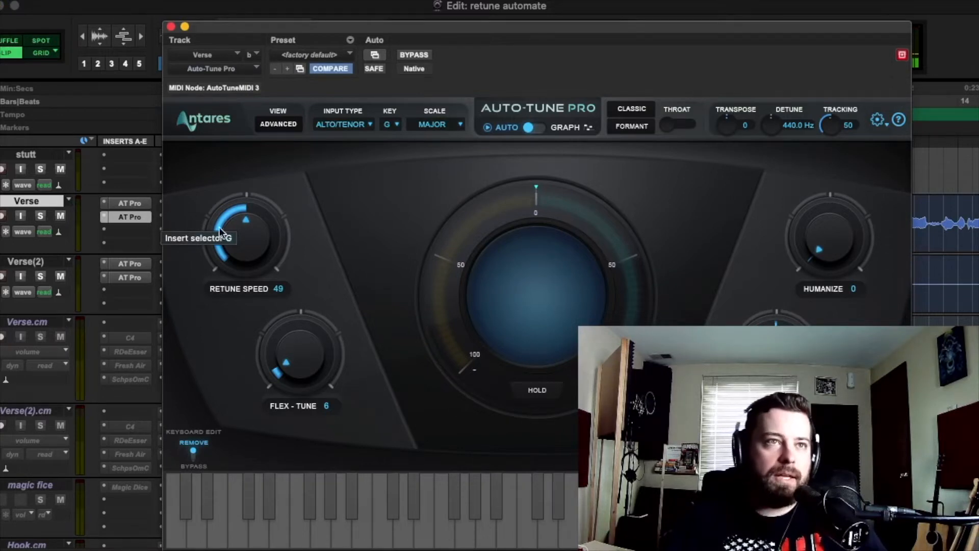
{"action": "right_click", "coordinate": [250, 238]}
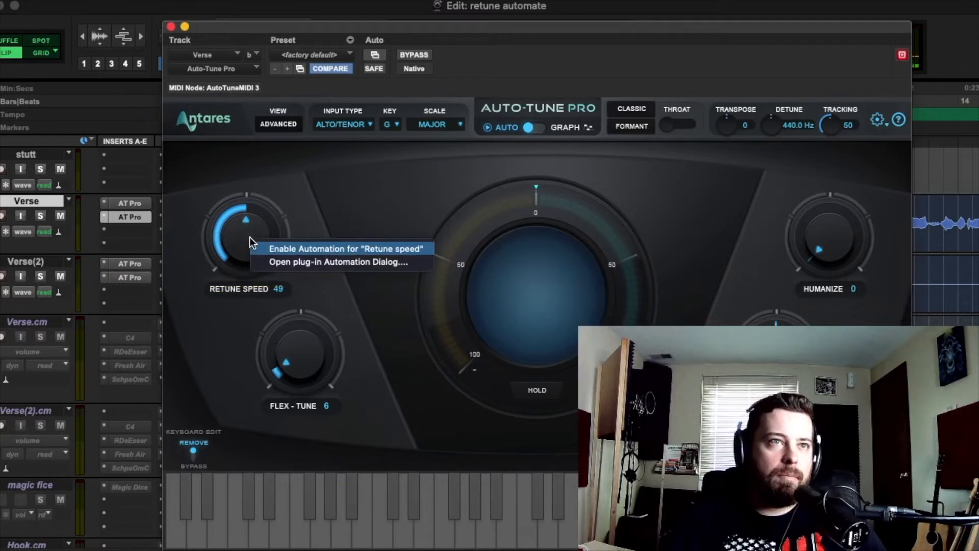
{"action": "left_click", "coordinate": [390, 250]}
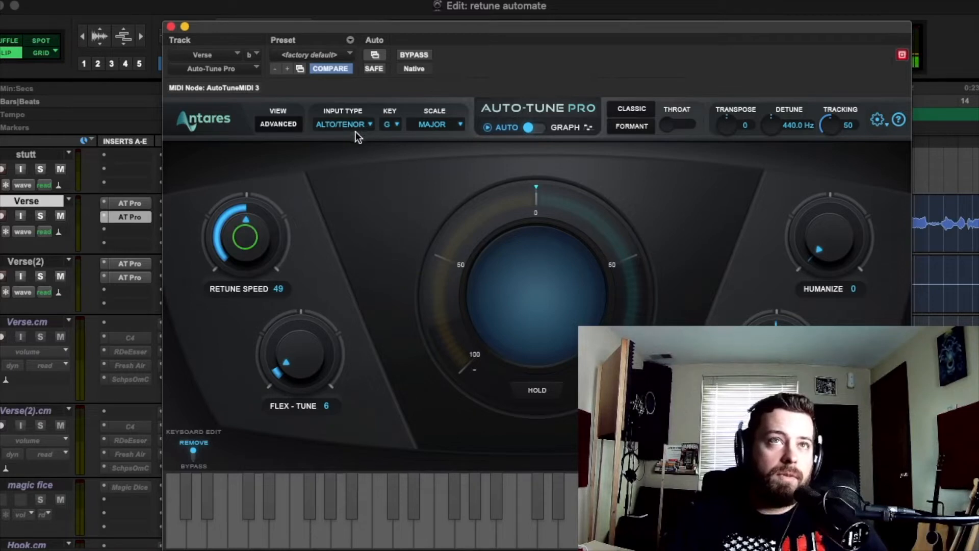
Remove Retune speed from the second Auto-Tune Pro insert's automated parameters and add it back
{"action": "left_click", "coordinate": [375, 54]}
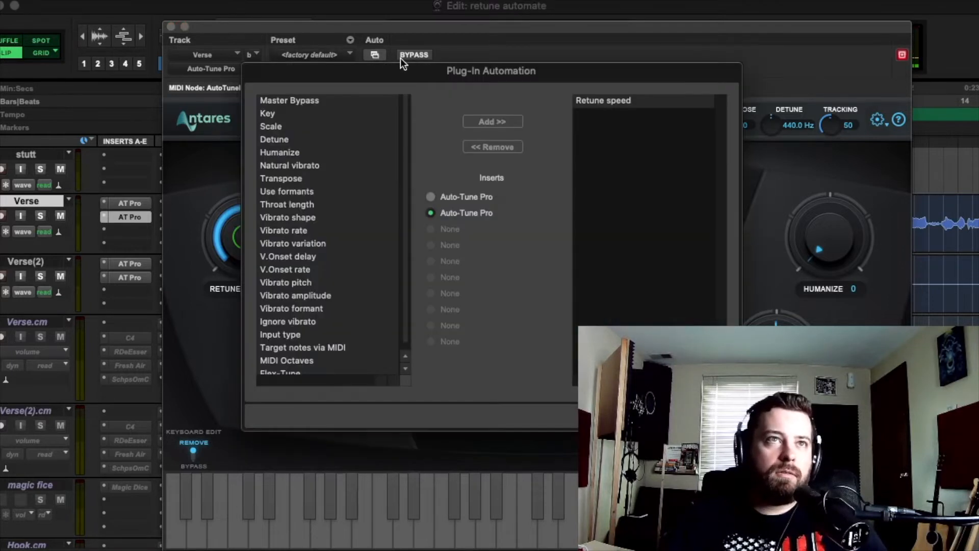
{"action": "left_click", "coordinate": [305, 100]}
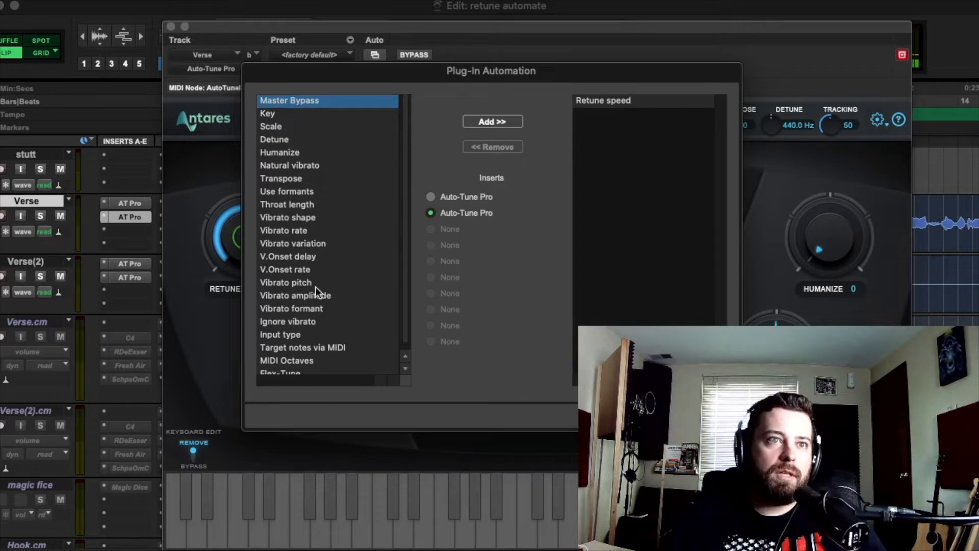
{"action": "left_click", "coordinate": [612, 102]}
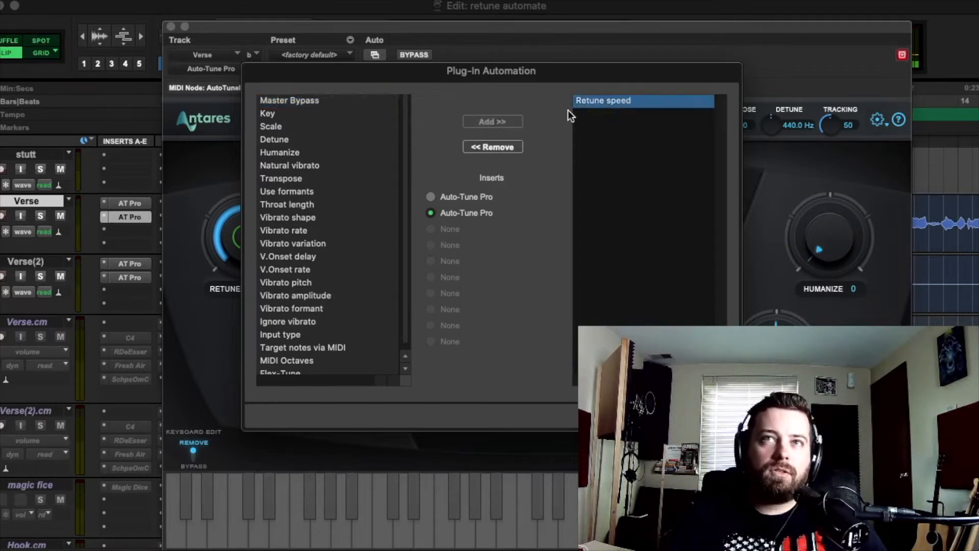
{"action": "left_click", "coordinate": [497, 147]}
{"action": "left_click", "coordinate": [304, 113]}
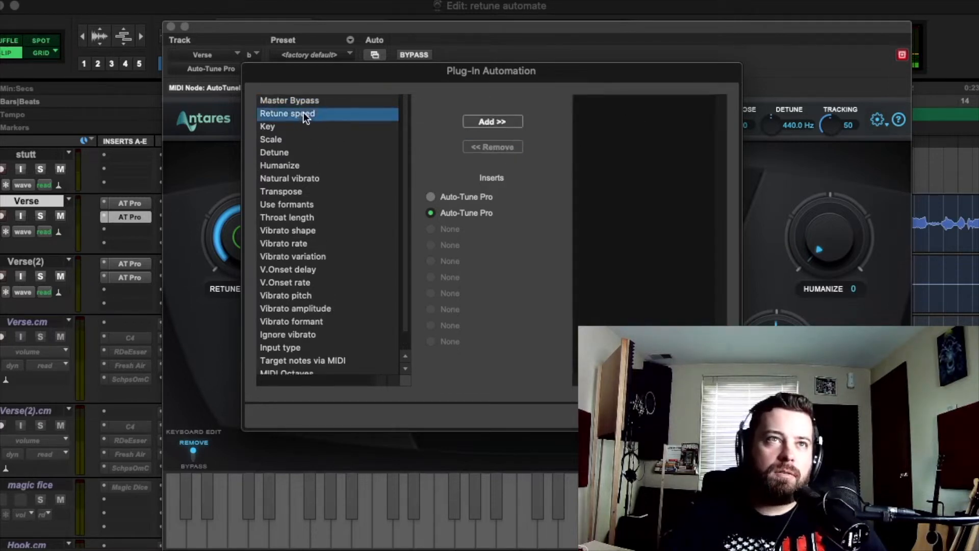
{"action": "left_click", "coordinate": [490, 122]}
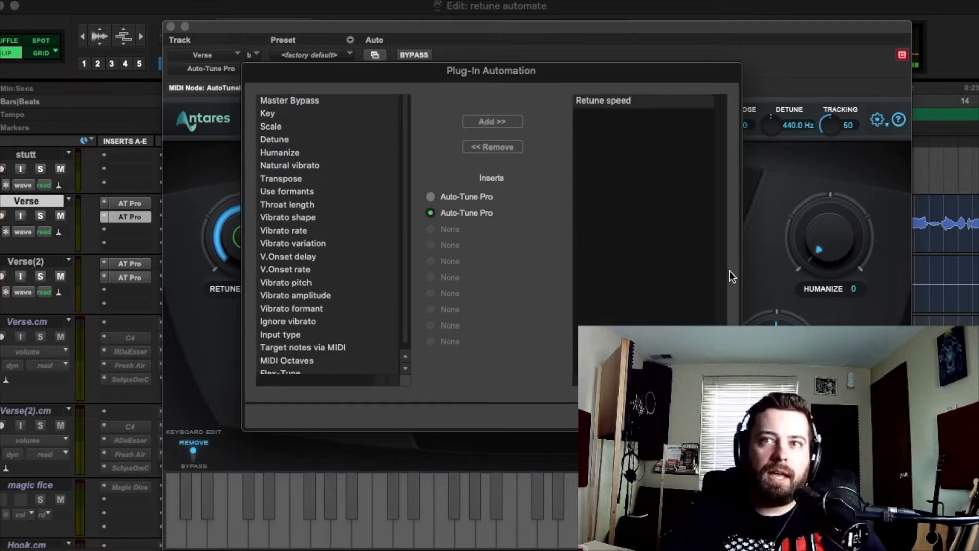
{"action": "left_click", "coordinate": [710, 415]}
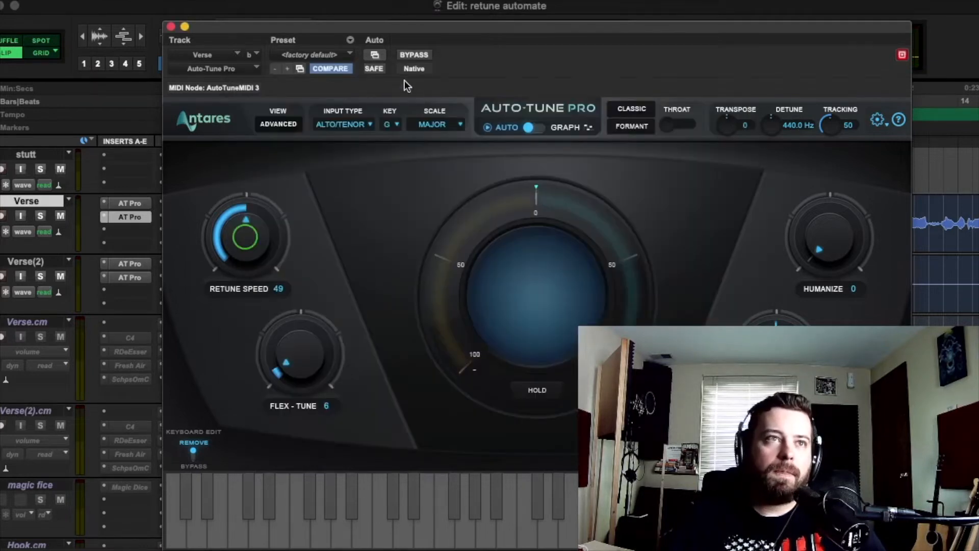
Close the plug-in window and display the Auto-Tune Pro Retune speed automation on the Verse track
{"action": "left_click", "coordinate": [171, 26]}
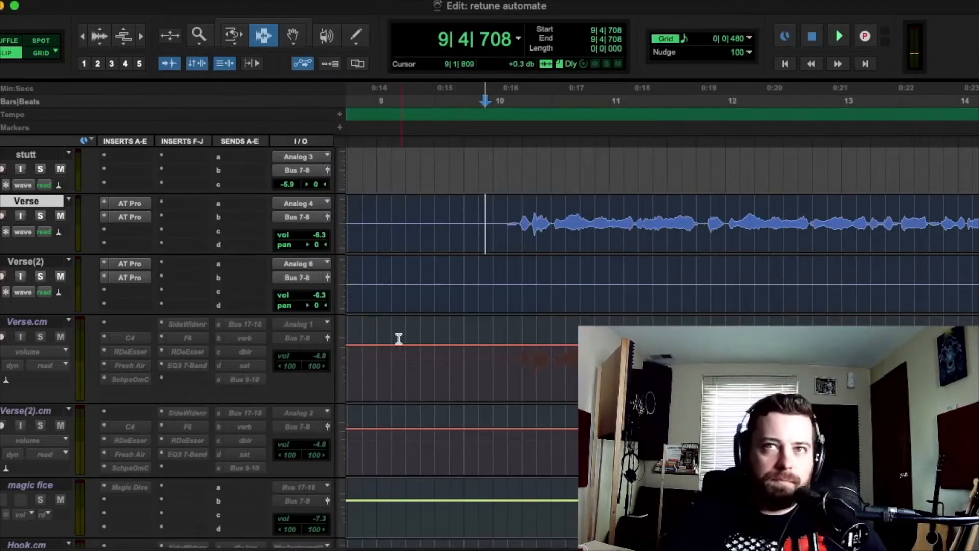
{"action": "left_click", "coordinate": [23, 231]}
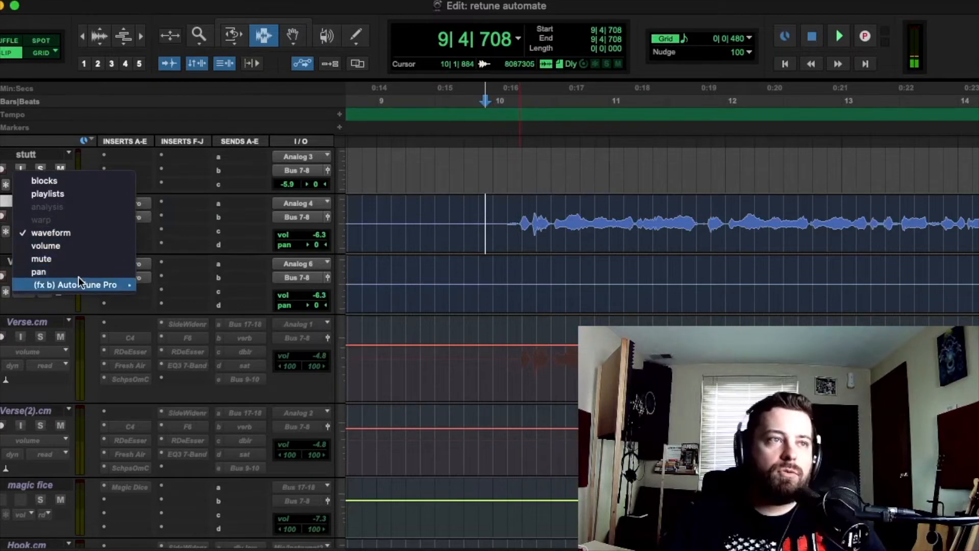
{"action": "mouse_move", "coordinate": [78, 283]}
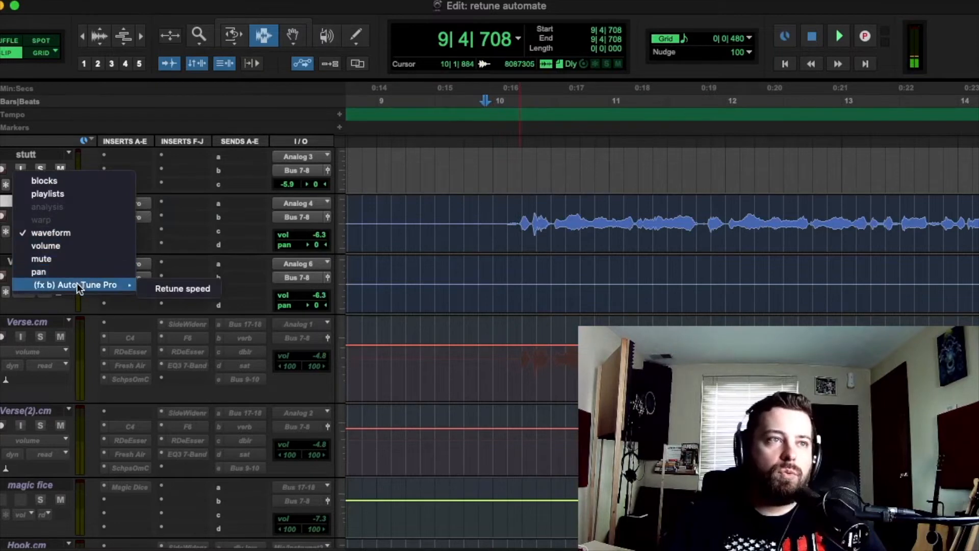
{"action": "left_click", "coordinate": [181, 289]}
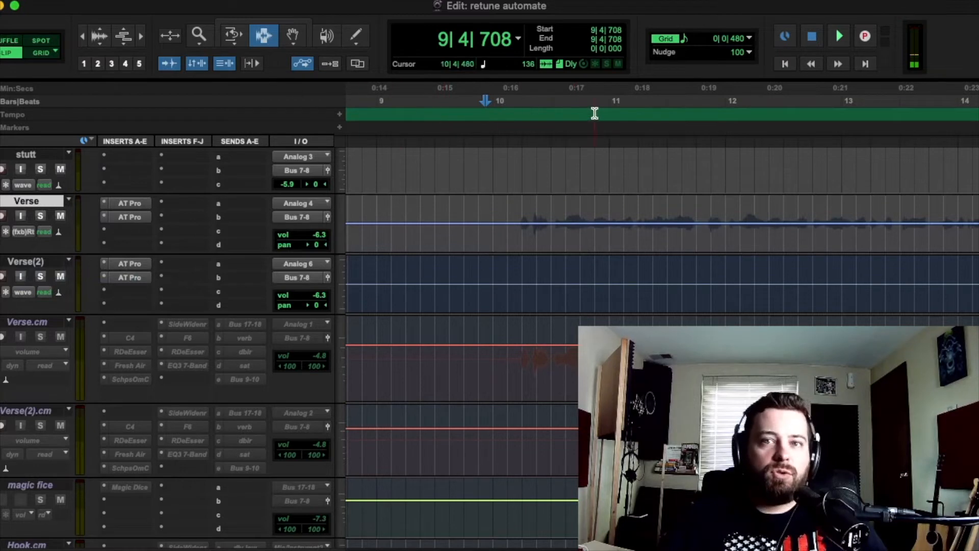
Select the first vocal phrase on the Verse track from 10|1|758 to 10|3|025 and activate the Trim tool
{"action": "mouse_move", "coordinate": [519, 220]}
{"action": "left_mouse_down"}
{"action": "mouse_move", "coordinate": [555, 215]}
{"action": "mouse_move", "coordinate": [525, 232]}
{"action": "left_mouse_up"}
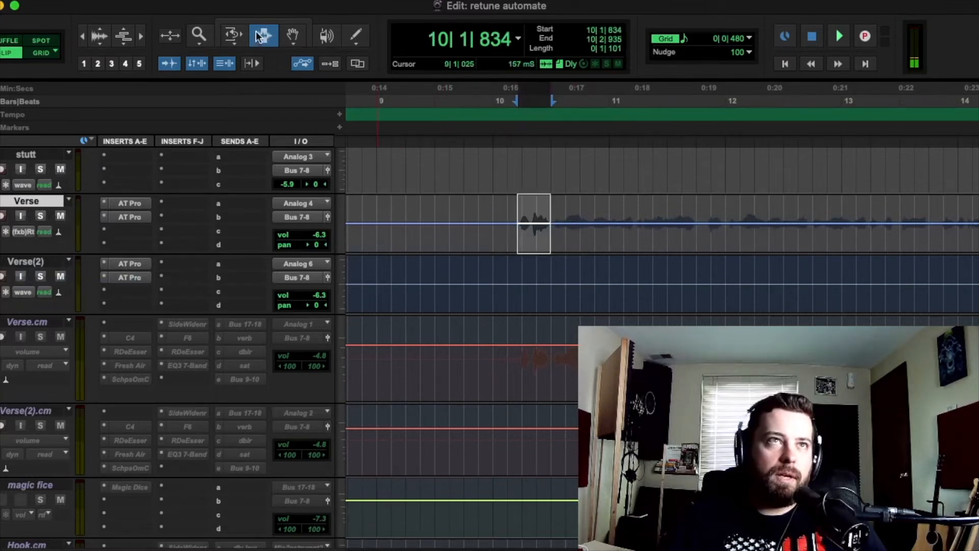
{"action": "left_click_drag", "start_coordinate": [512, 211], "coordinate": [500, 238]}
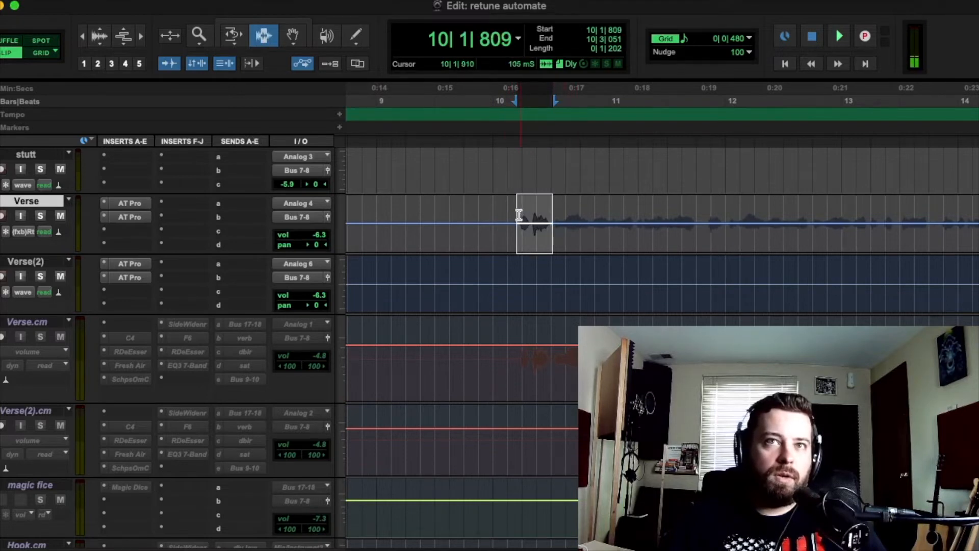
{"action": "left_click_drag", "start_coordinate": [510, 208], "coordinate": [516, 244]}
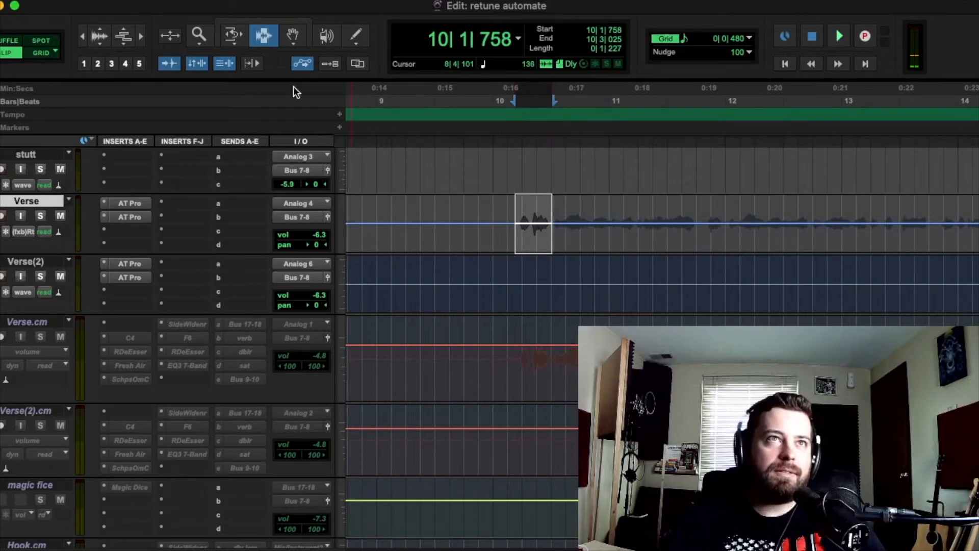
{"action": "left_click", "coordinate": [232, 40]}
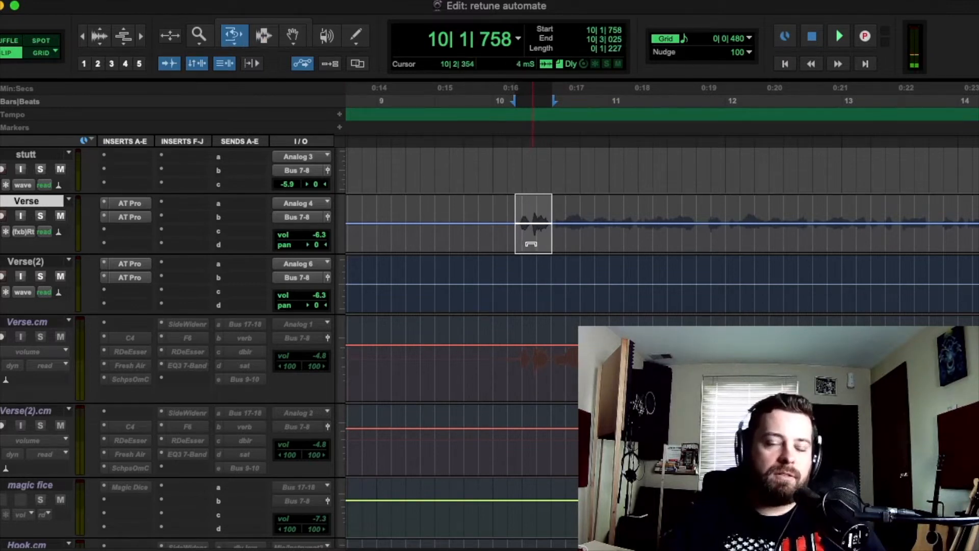
Play the verse from just before its first phrase to about bar 13
{"action": "left_click", "coordinate": [517, 200]}
{"action": "key", "text": "space"}
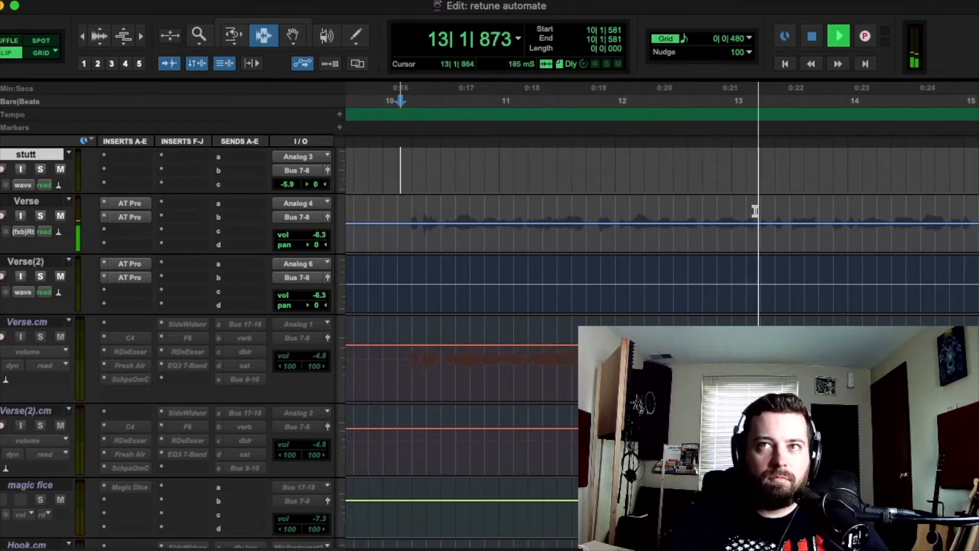
{"action": "key", "text": "space"}
Select and audition the Verse phrase from 12|3|859 to 13|1|430, and raise its Retune speed automation with the Trim tool
{"action": "left_click_drag", "start_coordinate": [699, 211], "coordinate": [727, 210]}
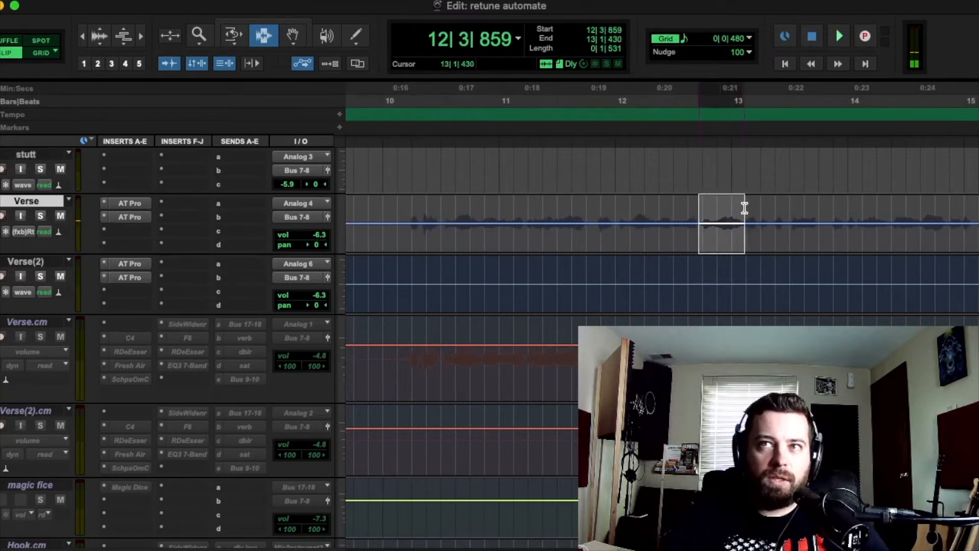
{"action": "key", "text": "space"}
{"action": "key", "text": "space"}
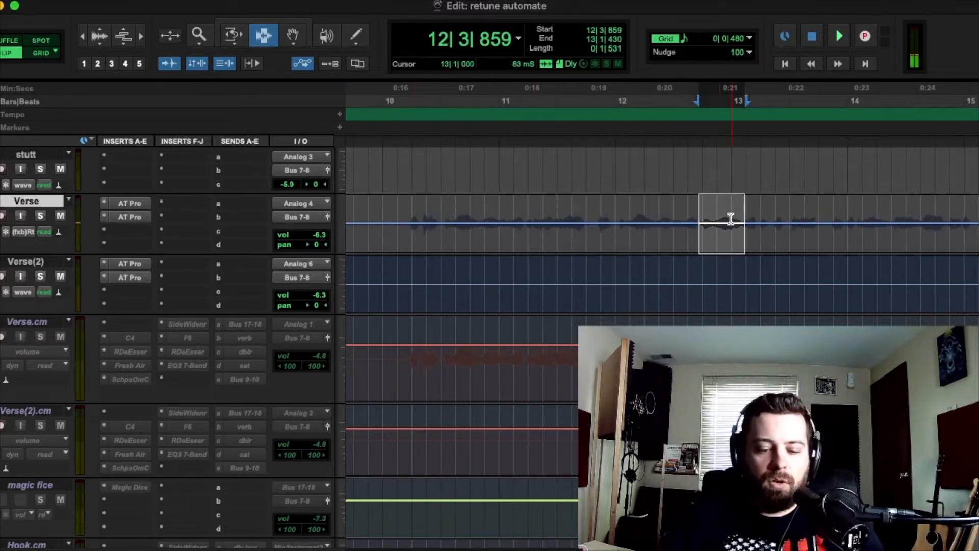
{"action": "key", "text": "F6"}
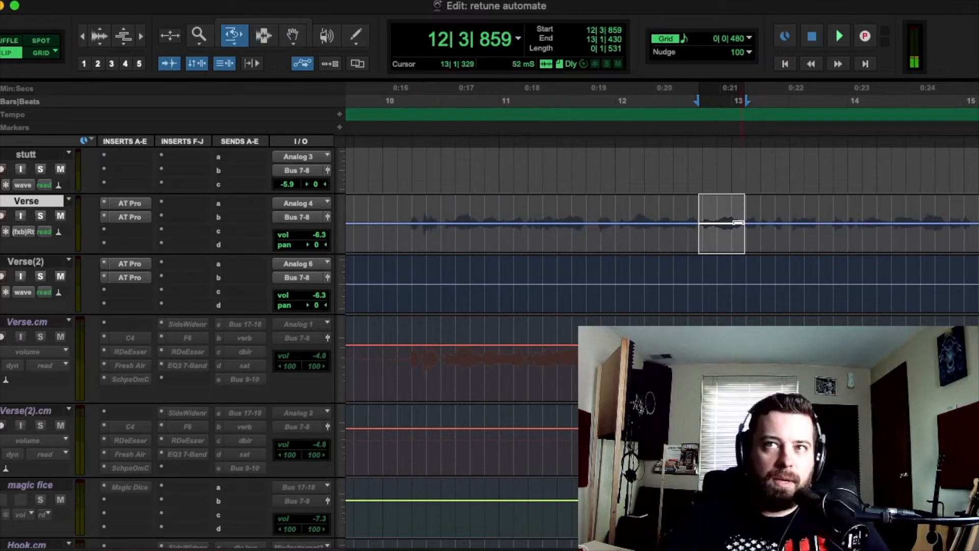
{"action": "key", "text": "space"}
{"action": "left_click_drag", "start_coordinate": [725, 222], "coordinate": [729, 208]}
Audition the phrase with the raised Retune speed, and play the Verse track from about bar 12 with the Selector tool active
{"action": "key", "text": "space"}
{"action": "key", "text": "space"}
{"action": "key", "text": "space"}
{"action": "key", "text": "space"}
{"action": "key", "text": "space"}
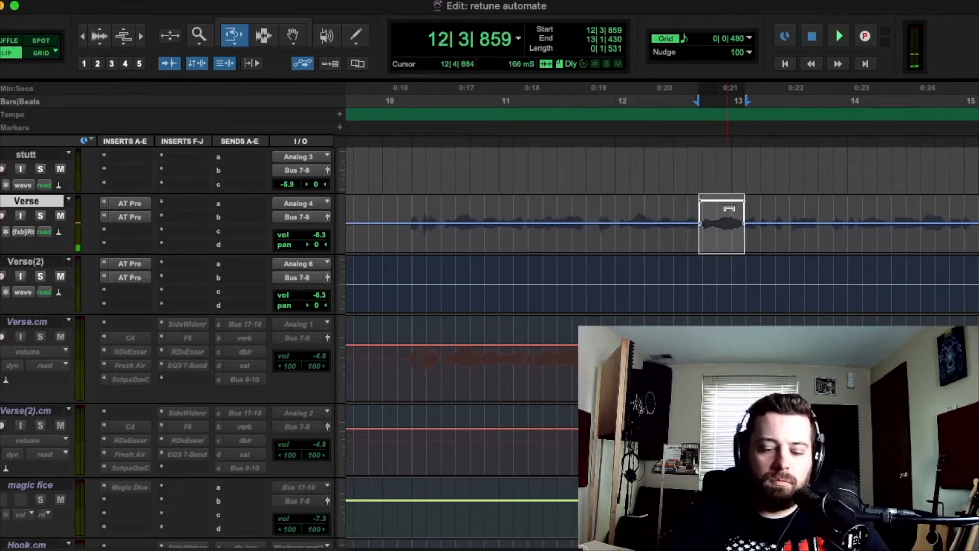
{"action": "key", "text": "F7"}
{"action": "left_click", "coordinate": [620, 217]}
{"action": "key", "text": "space"}
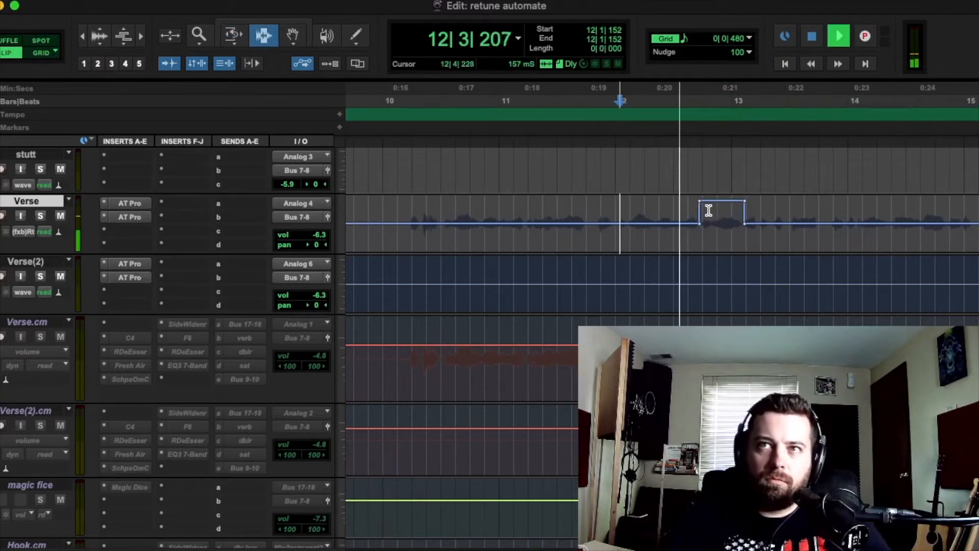
Play the Verse track from about 11|4|051 and again from 13|3|733 to find the next phrase needing a different Retune speed
{"action": "key", "text": "space"}
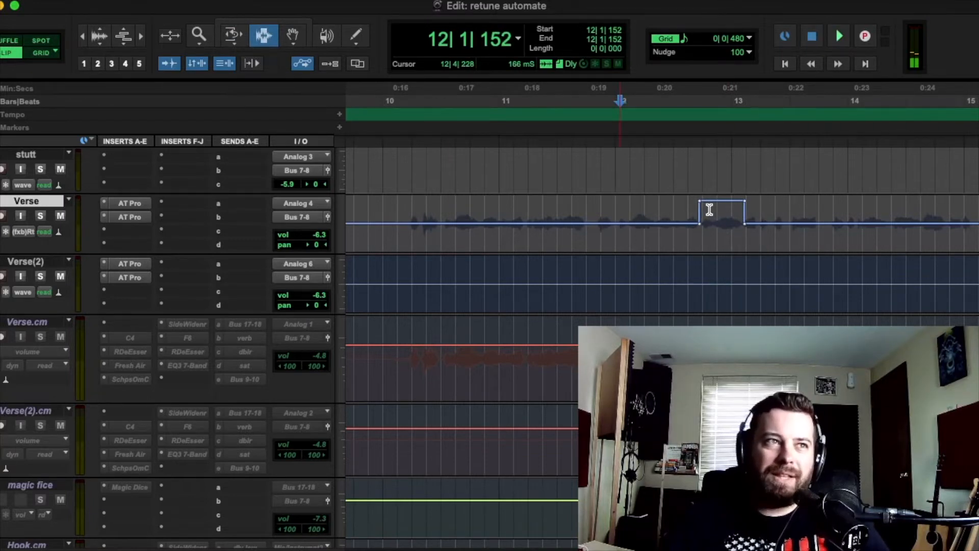
{"action": "key", "text": "space"}
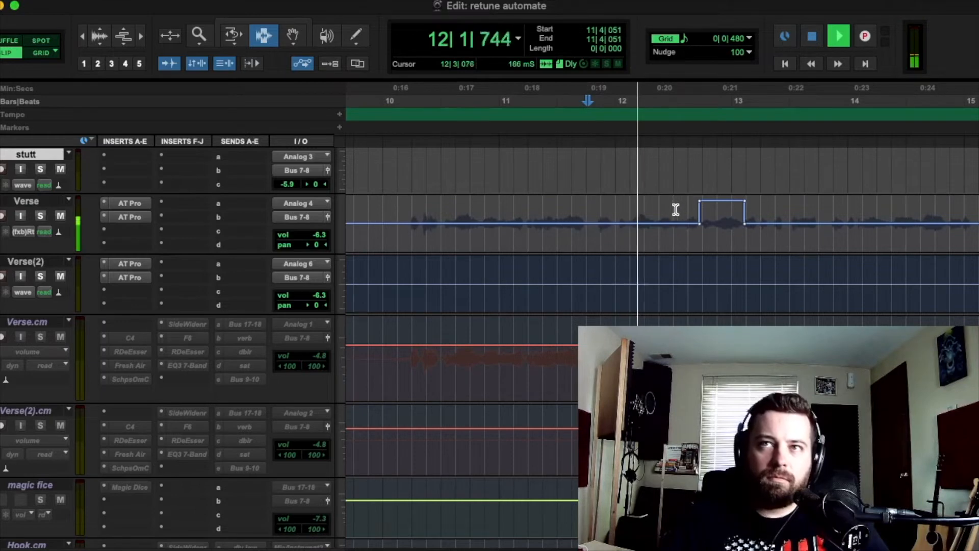
{"action": "key", "text": "space"}
{"action": "left_click", "coordinate": [817, 219]}
{"action": "key", "text": "space"}
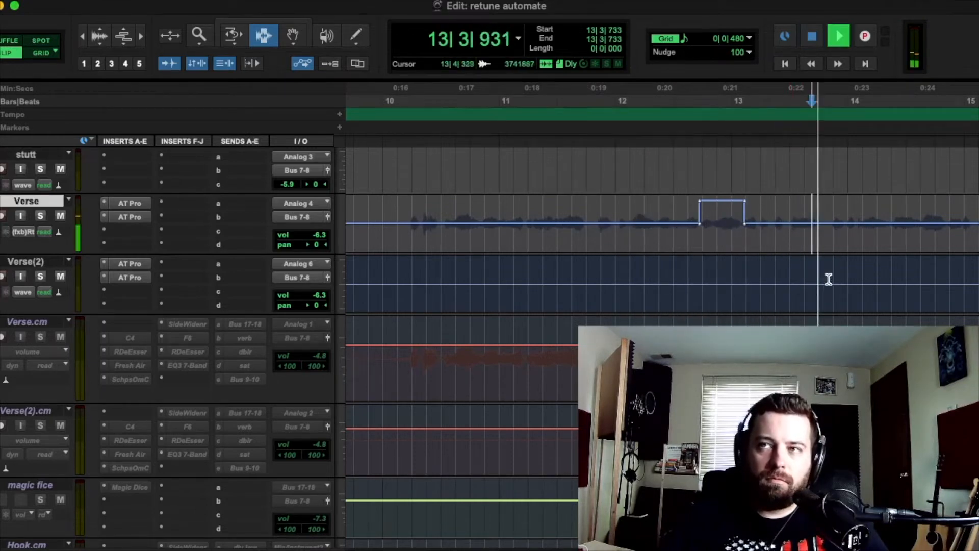
{"action": "key", "text": "space"}
Select and audition the Verse phrase from 14|2|531 to 14|3|556, and raise its Retune speed automation with the Trim tool
{"action": "left_click_drag", "start_coordinate": [809, 219], "coordinate": [813, 239]}
{"action": "key", "text": "space"}
{"action": "key", "text": "space"}
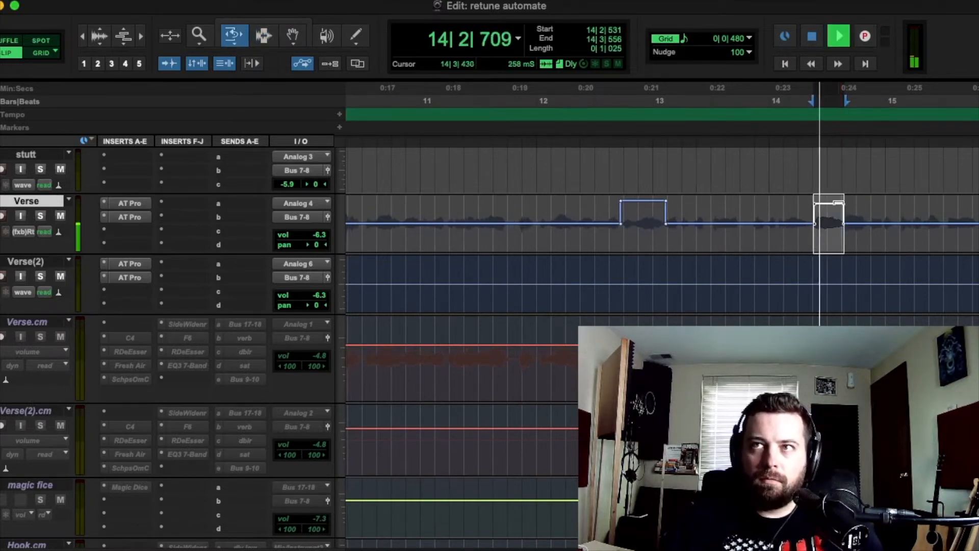
{"action": "key", "text": "space"}
{"action": "key", "text": "F7"}
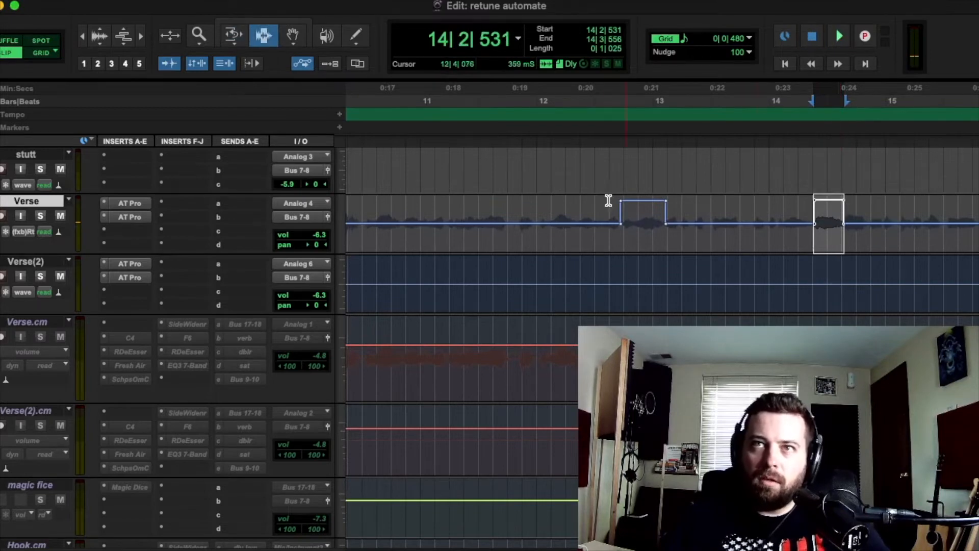
Play the verse through both raised Retune speed sections, starting from 11|4|430 and again from 12|2|379
{"action": "left_click", "coordinate": [521, 168]}
{"action": "key", "text": "space"}
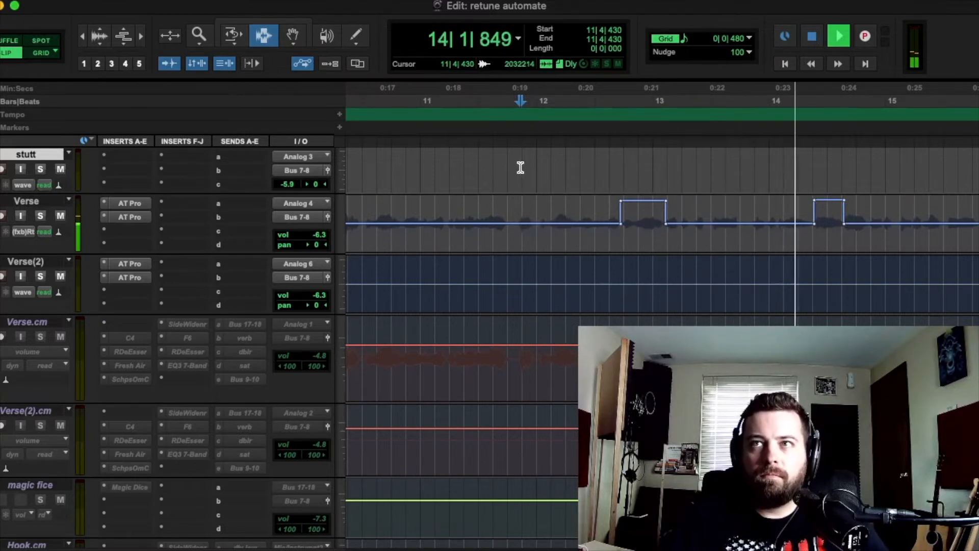
{"action": "key", "text": "space"}
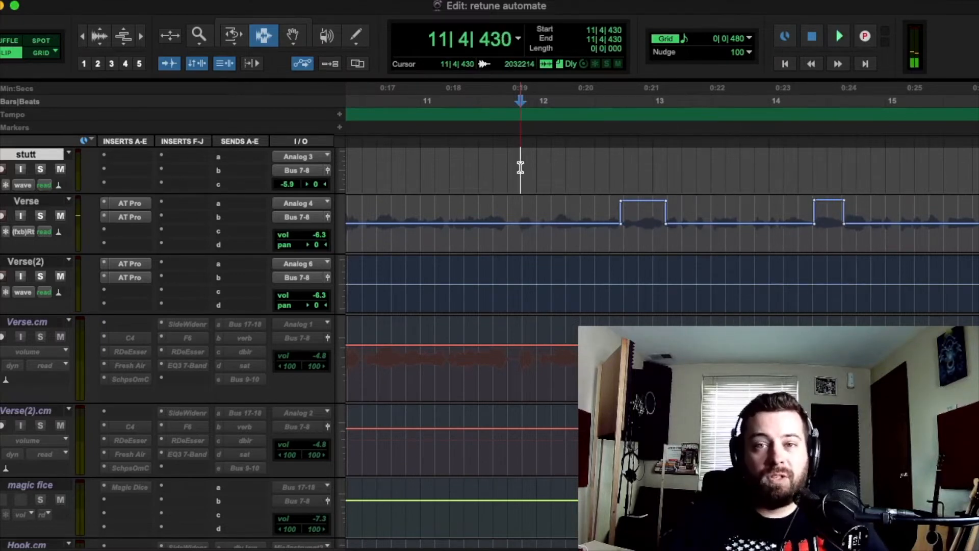
{"action": "left_click", "coordinate": [577, 214]}
{"action": "key", "text": "space"}
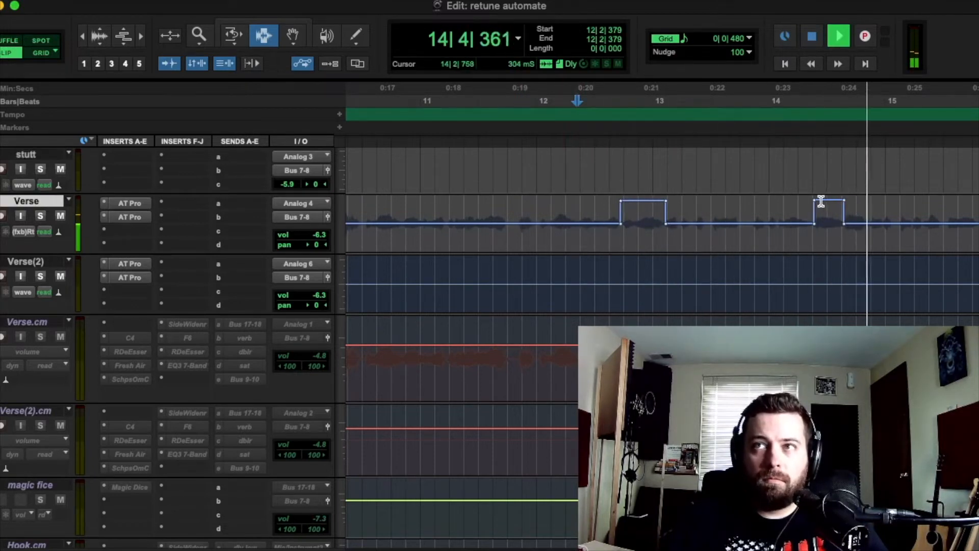
{"action": "key", "text": "space"}
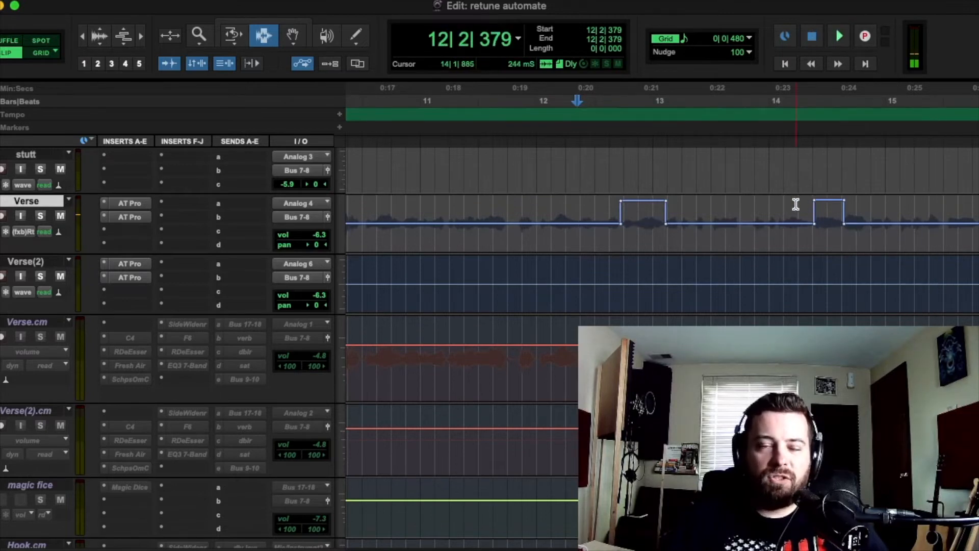
Play the verse from 12|2|430 to just past bar 17, following the vocal along the timeline
{"action": "scroll", "coordinate": [828, 277], "scroll_direction": "right", "scroll_amount": 3}
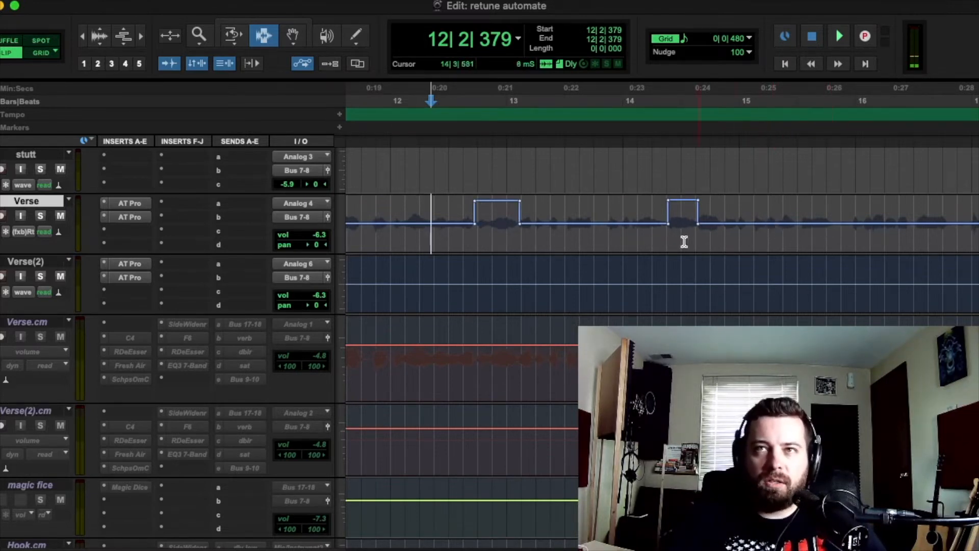
{"action": "scroll", "coordinate": [662, 284], "scroll_direction": "left", "scroll_amount": 1}
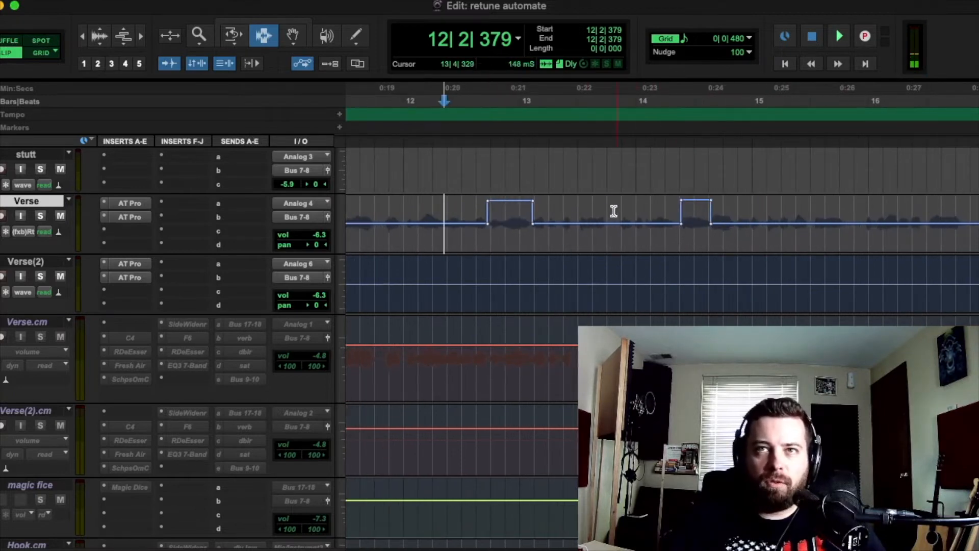
{"action": "left_click", "coordinate": [446, 186]}
{"action": "key", "text": "space"}
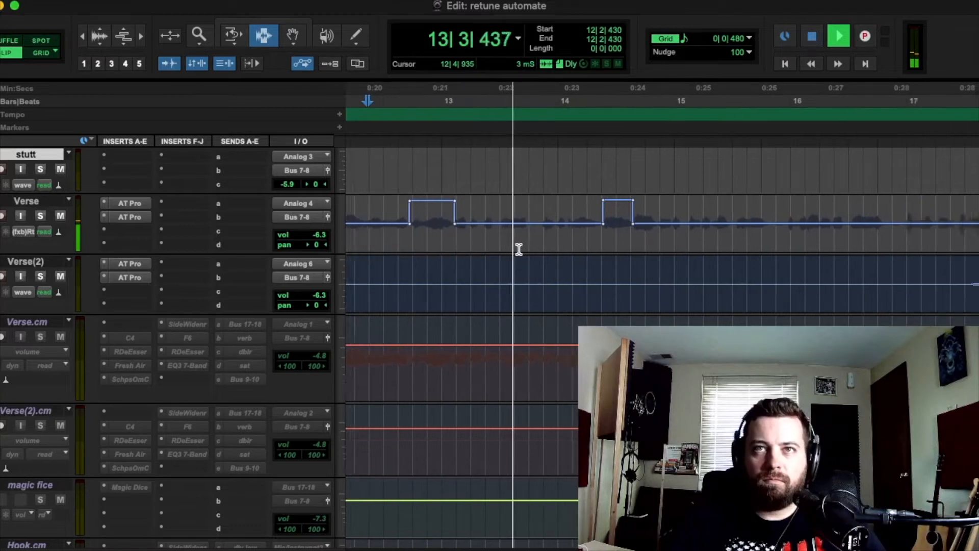
{"action": "scroll", "coordinate": [518, 247], "scroll_direction": "right", "scroll_amount": 2}
{"action": "scroll", "coordinate": [582, 239], "scroll_direction": "right", "scroll_amount": 4}
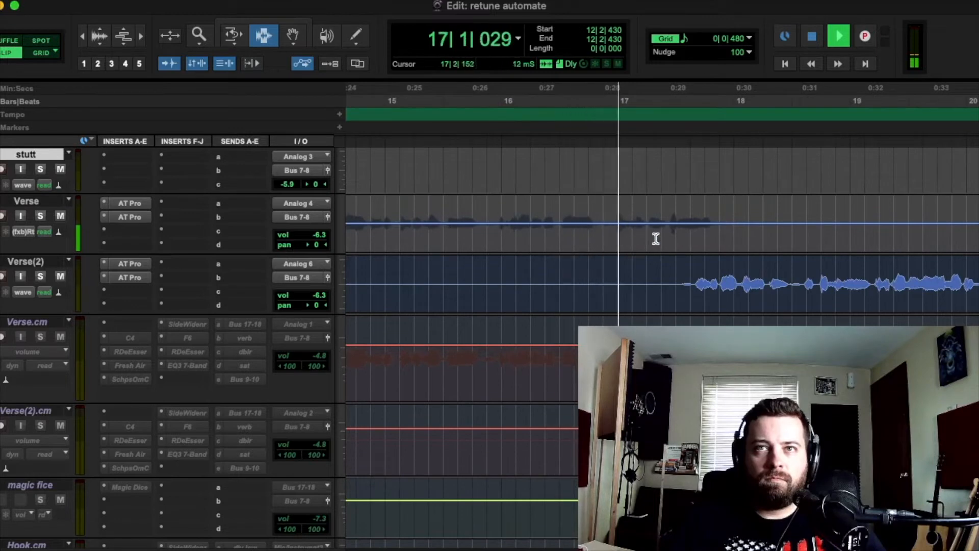
{"action": "key", "text": "space"}
Select the Verse phrase from 17|2|733 to 17|4|632, raise its Retune speed automation with the Trim tool, and audition it
{"action": "left_click_drag", "start_coordinate": [668, 216], "coordinate": [722, 214]}
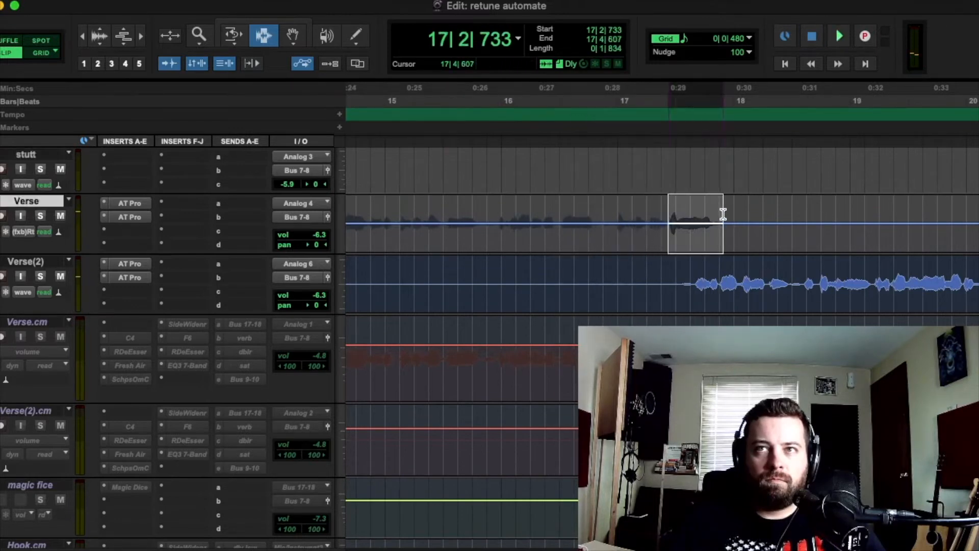
{"action": "key", "text": "space"}
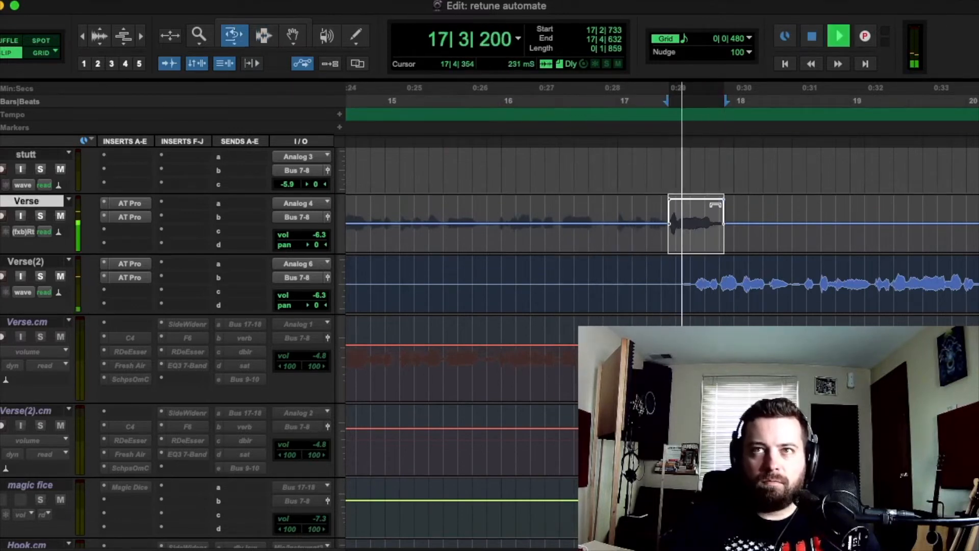
{"action": "key", "text": "F7"}
Audition the raised phrase after bar 17 from 16|2|809, and play the whole verse from 10|1|708
{"action": "left_click", "coordinate": [555, 192]}
{"action": "key", "text": "space"}
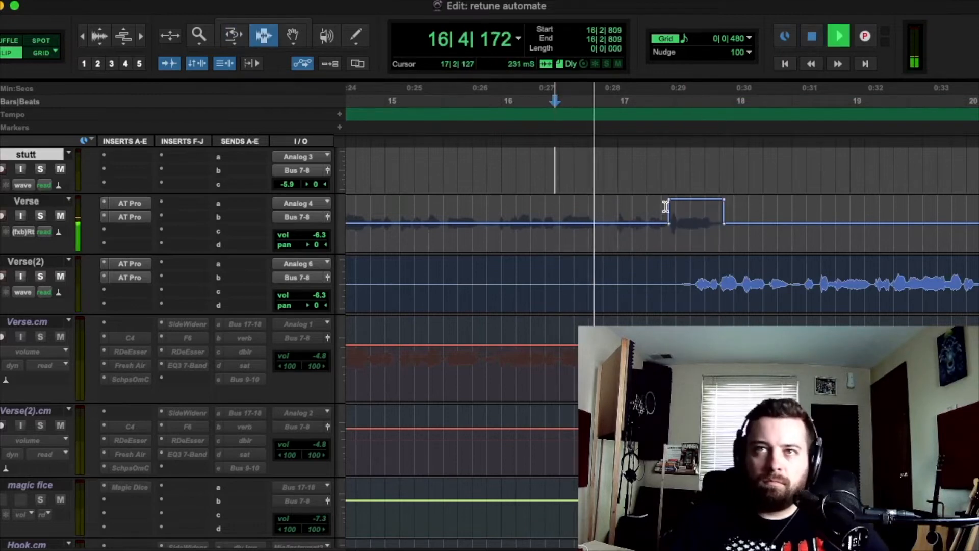
{"action": "left_click", "coordinate": [684, 199]}
{"action": "key", "text": "r"}
{"action": "key", "text": "r"}
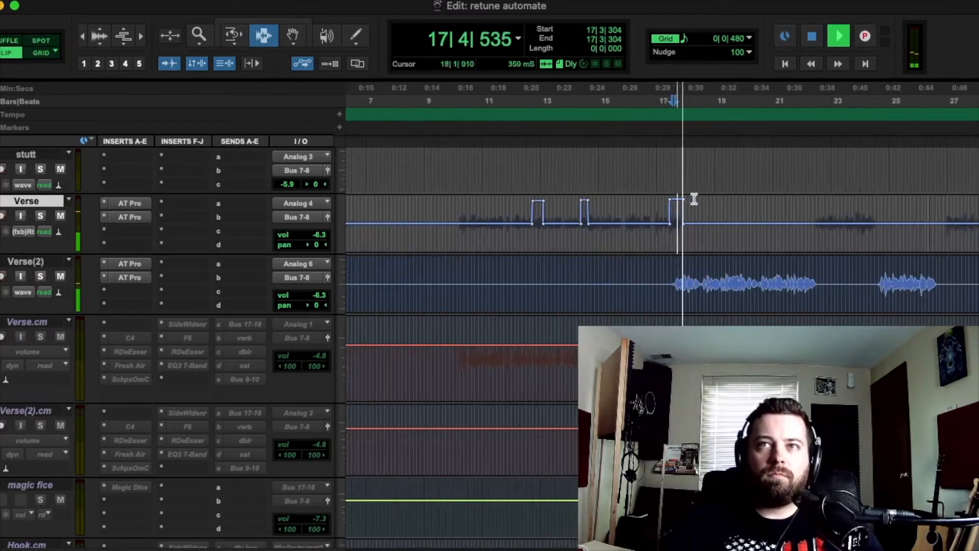
{"action": "left_click", "coordinate": [459, 197]}
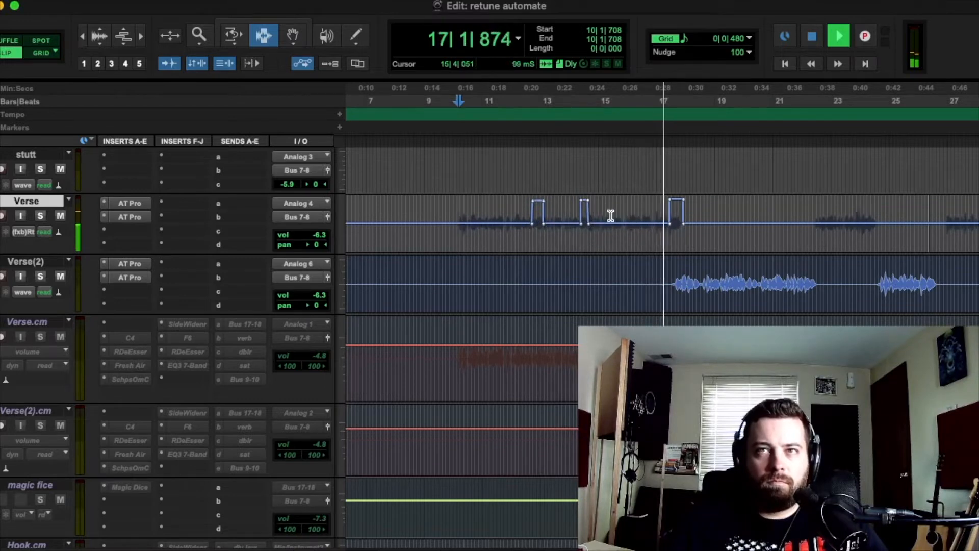
{"action": "key", "text": "space"}
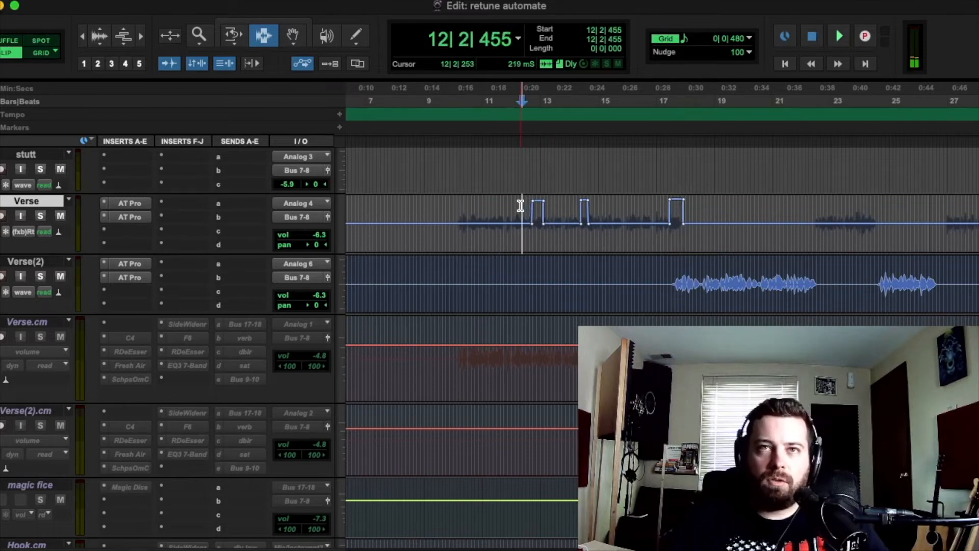
Delete the first raised Retune speed section near bar 13 for a comparison listen, and undo the deletion
{"action": "left_click_drag", "start_coordinate": [523, 205], "coordinate": [559, 206]}
{"action": "key", "text": "Delete"}
{"action": "left_click", "coordinate": [526, 207]}
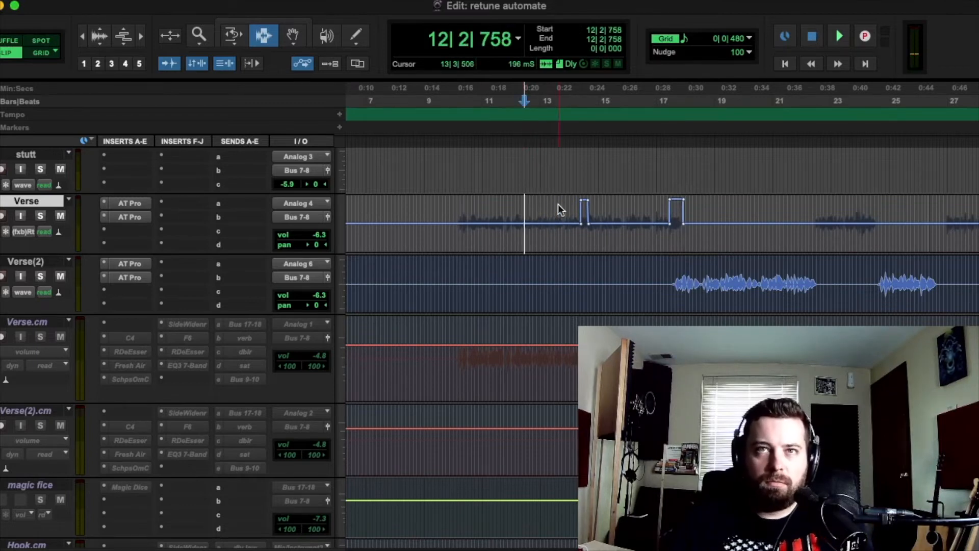
{"action": "key", "text": "space"}
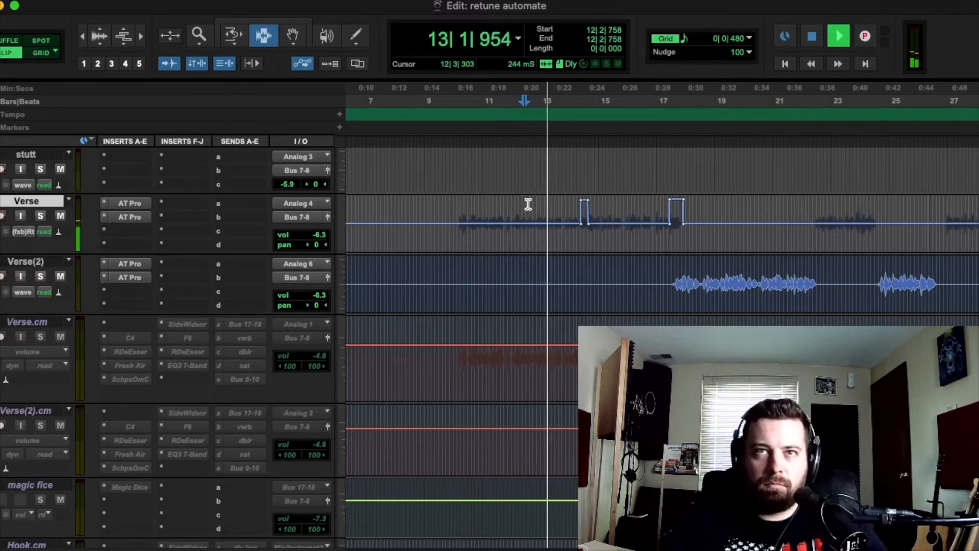
{"action": "key", "text": "space"}
{"action": "key", "text": "super+z"}
Play the phrase near bar 13 from 12|1|809 twice with its raised Retune speed in place
{"action": "left_click", "coordinate": [517, 199]}
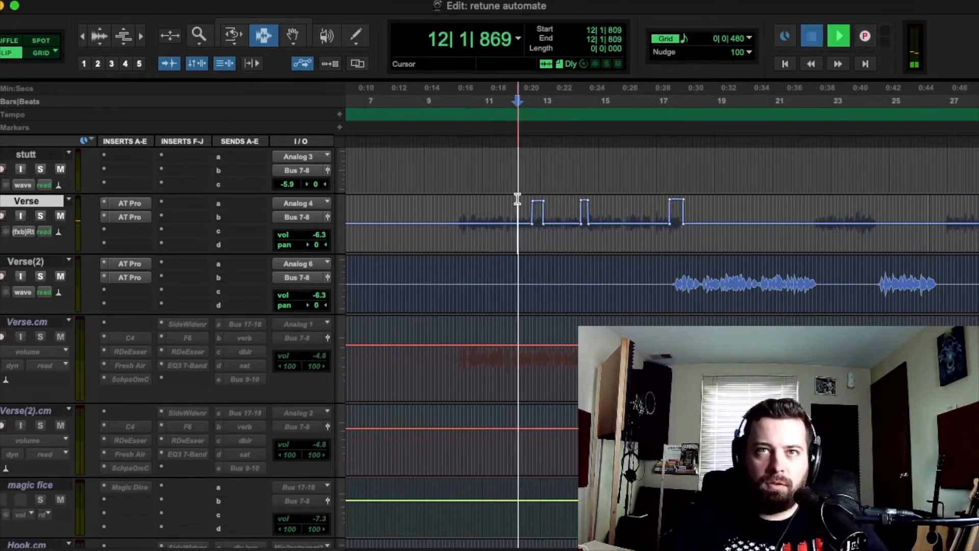
{"action": "key", "text": "space"}
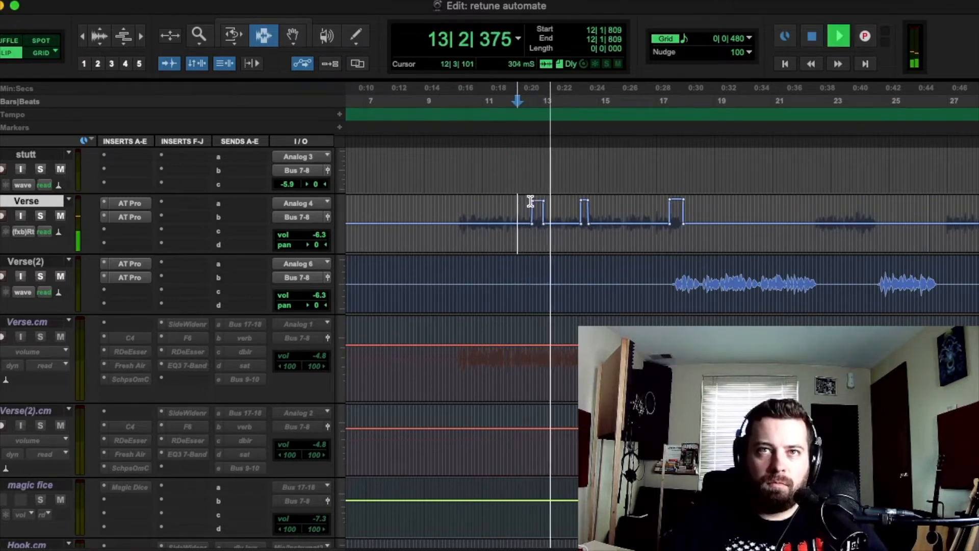
{"action": "key", "text": "space"}
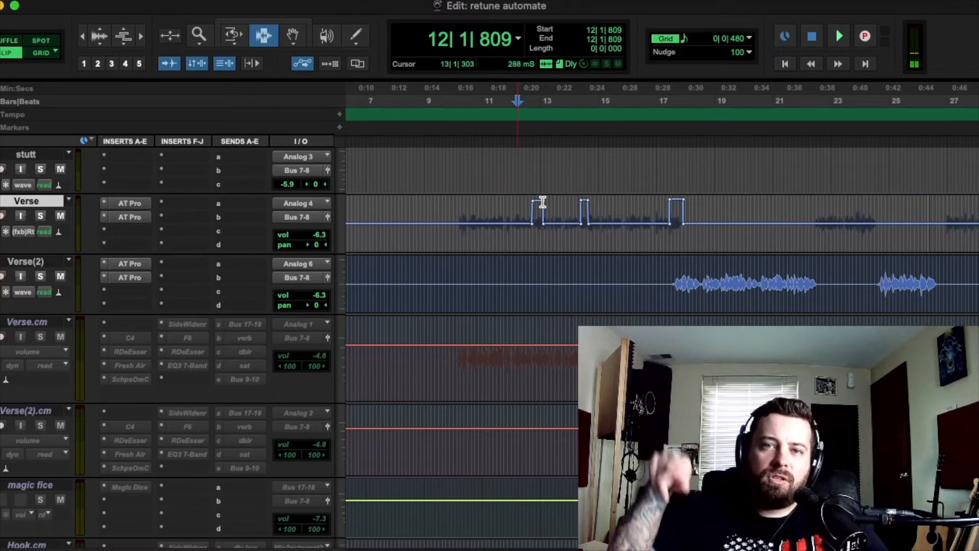
{"action": "key", "text": "space"}
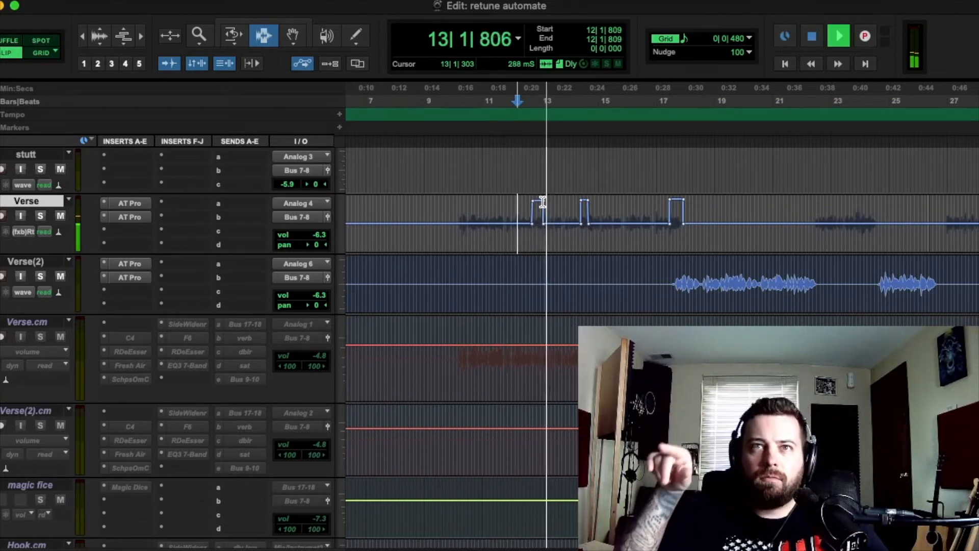
{"action": "key", "text": "space"}
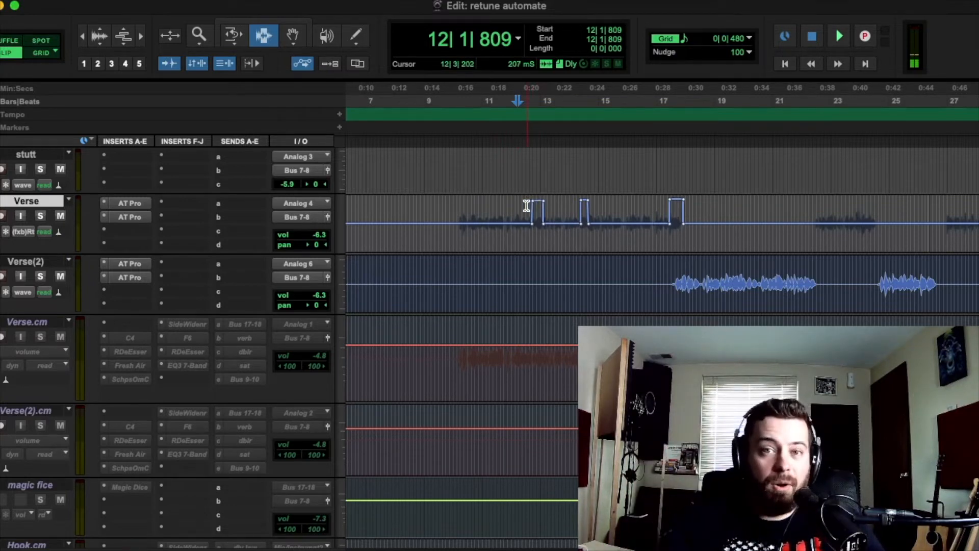
Play the Verse track from 12|1|607 and from 13|4|859, just before the second raised Retune speed section
{"action": "left_click", "coordinate": [516, 192]}
{"action": "key", "text": "space"}
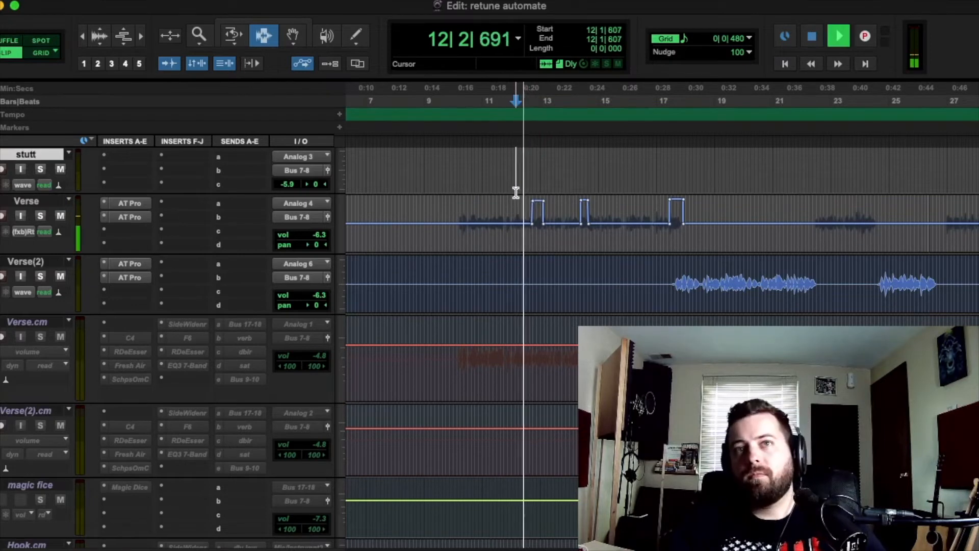
{"action": "left_click", "coordinate": [568, 197]}
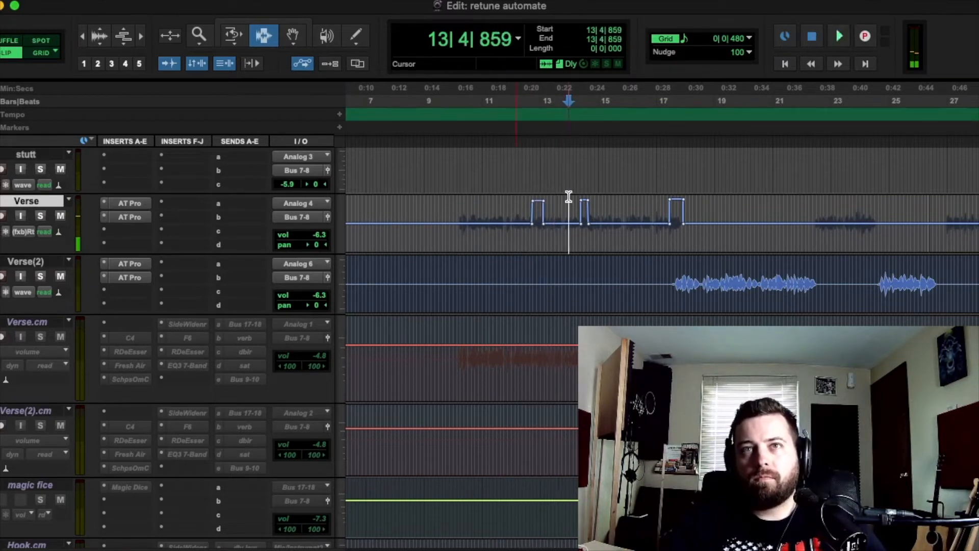
{"action": "key", "text": "space"}
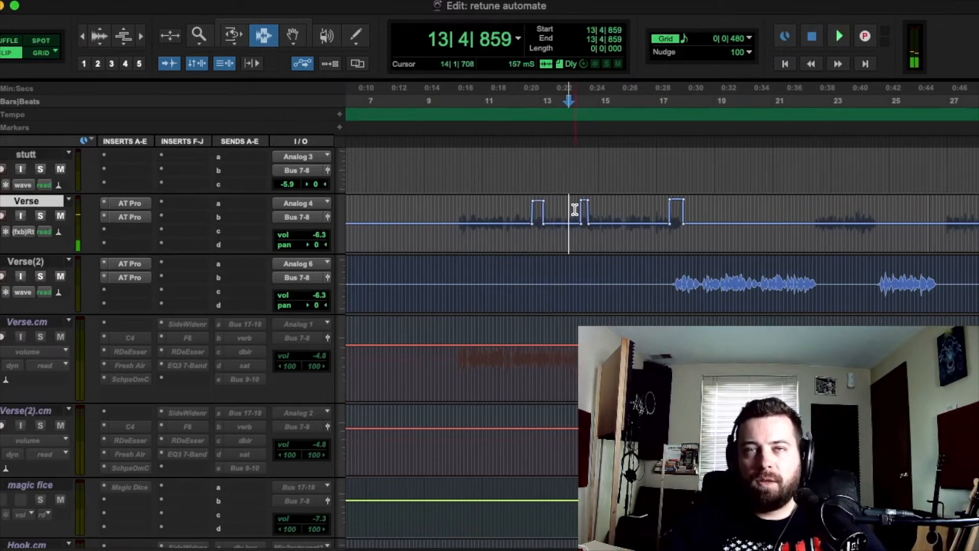
Delete the second raised Retune speed section from 14|1|000 to 15|1|708 for a comparison listen, and undo the deletion
{"action": "left_click_drag", "start_coordinate": [569, 205], "coordinate": [602, 206]}
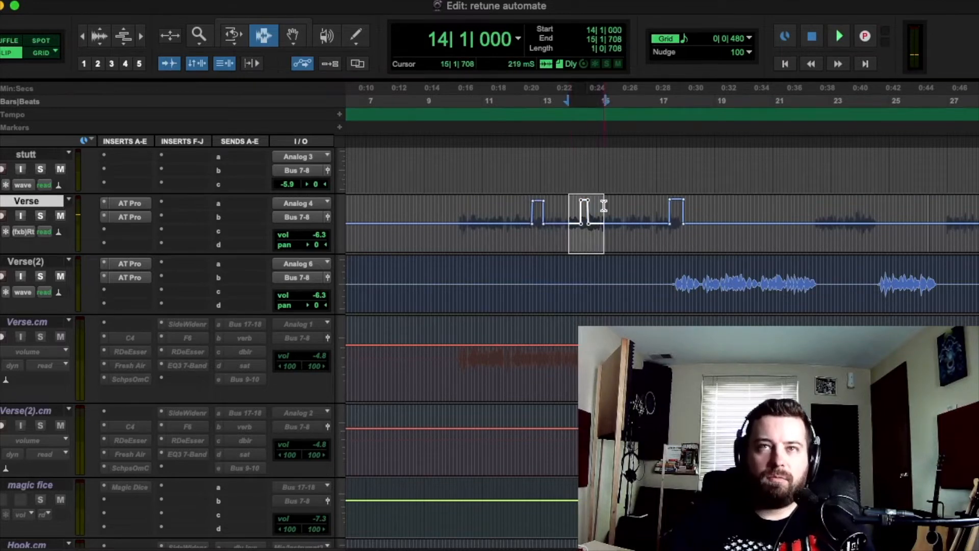
{"action": "key", "text": "Delete"}
{"action": "key", "text": "space"}
{"action": "key", "text": "space"}
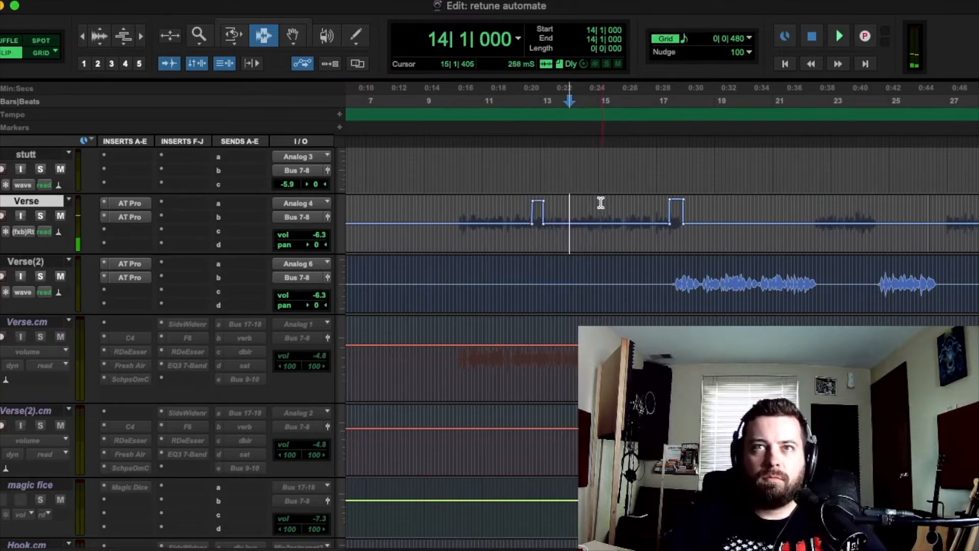
{"action": "key", "text": "space"}
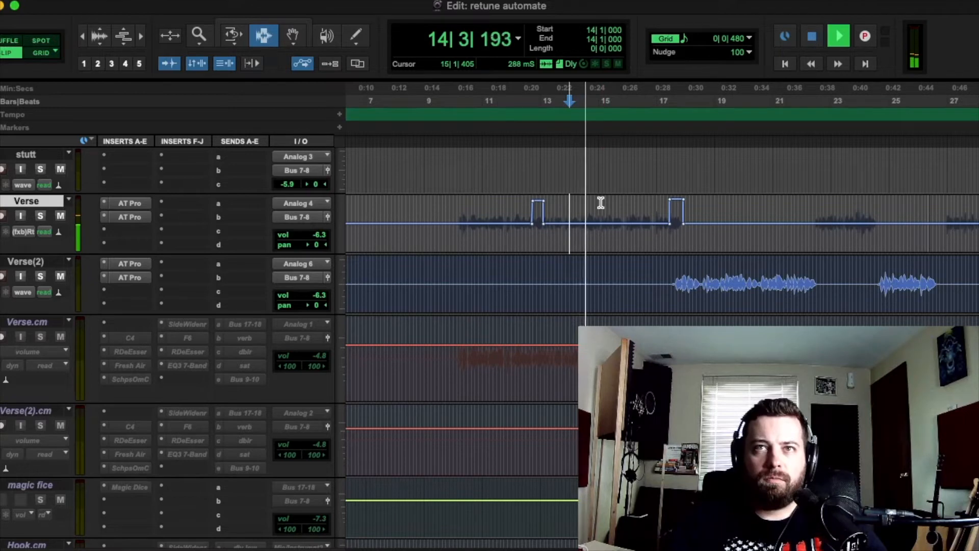
{"action": "key", "text": "space"}
{"action": "key", "text": "super+z"}
Play the verse from 13|4|455 through the second raised section, and from just before the third one after bar 17
{"action": "left_click", "coordinate": [564, 202]}
{"action": "key", "text": "space"}
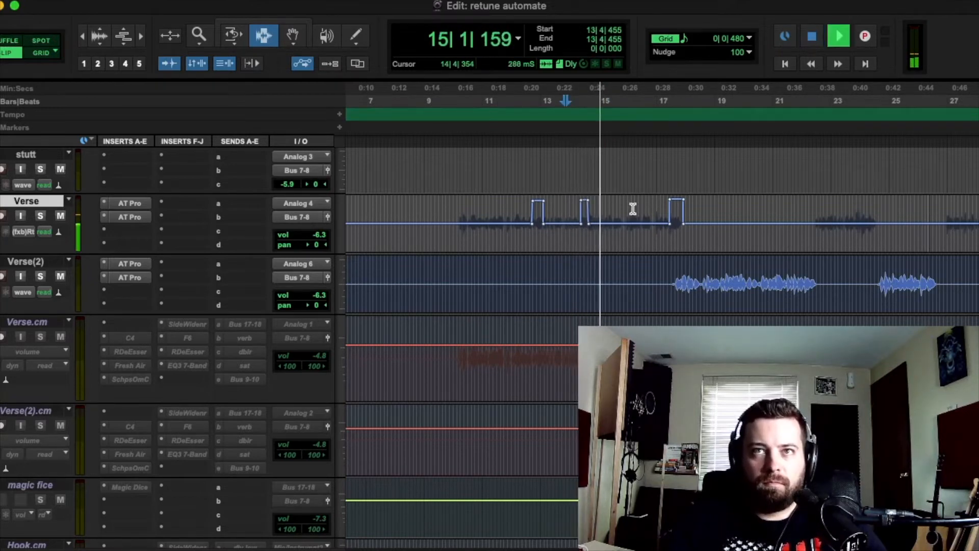
{"action": "key", "text": "space"}
{"action": "left_click", "coordinate": [661, 202]}
{"action": "key", "text": "space"}
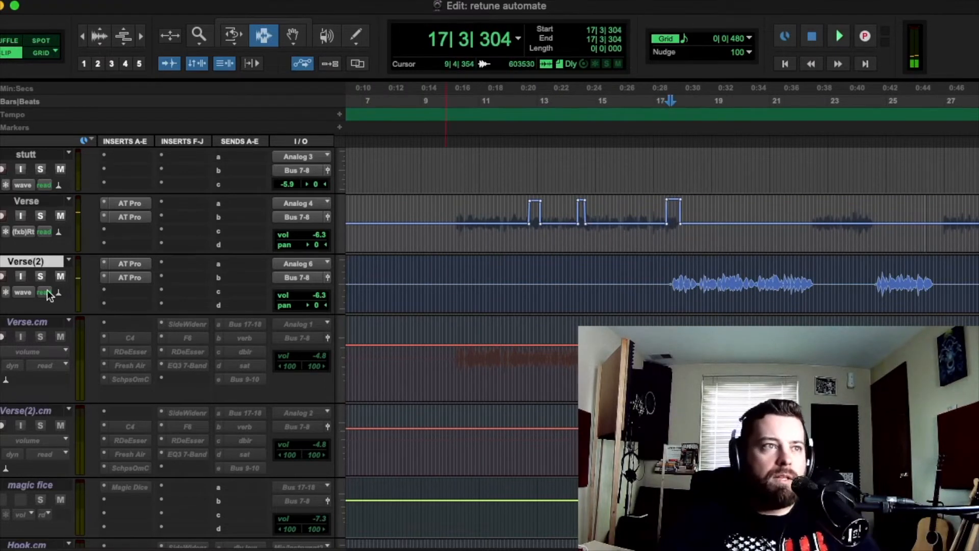
Check which automation views the Verse(2) track offers
{"action": "left_click", "coordinate": [22, 290]}
{"action": "left_click", "coordinate": [222, 303]}
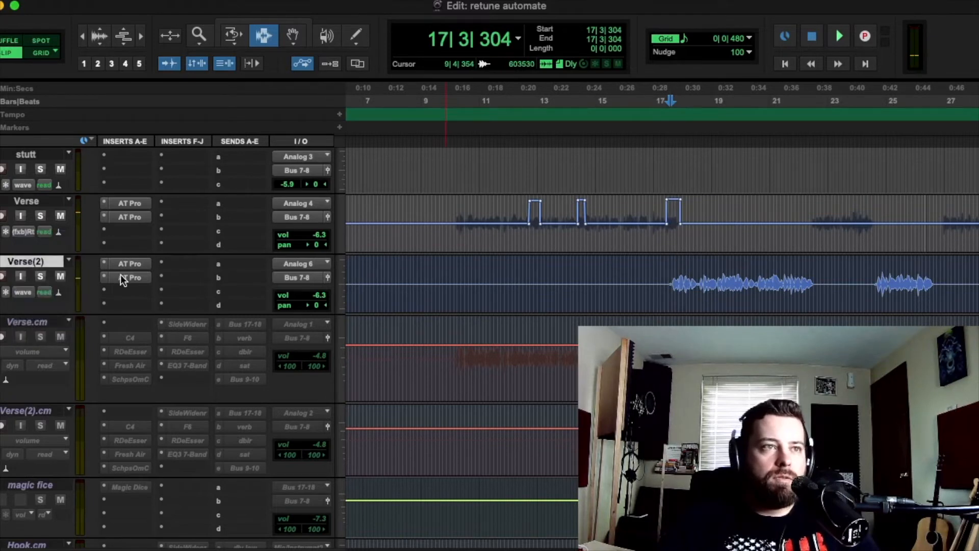
Enable automation for Retune speed in the second Auto-Tune Pro insert on the Verse(2) track
{"action": "left_click", "coordinate": [130, 276]}
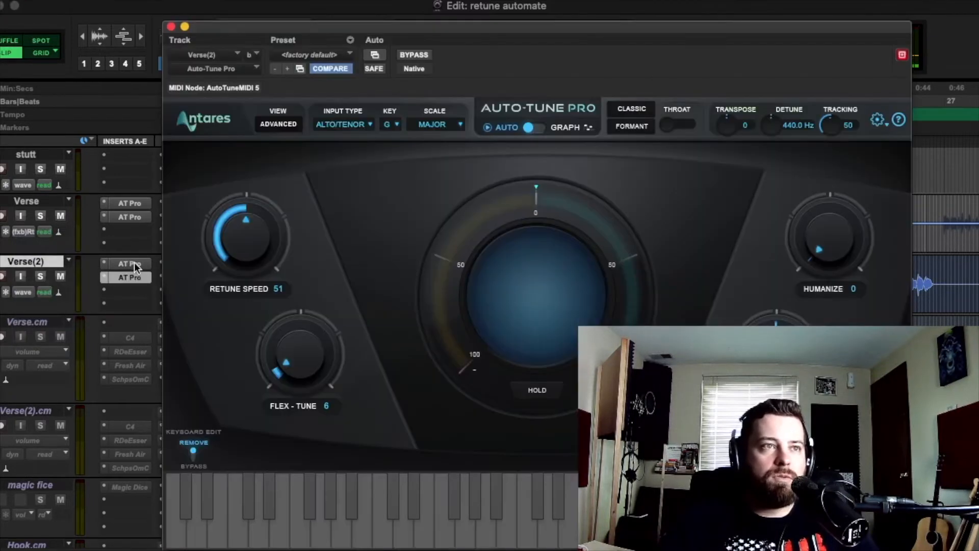
{"action": "right_click", "coordinate": [236, 241]}
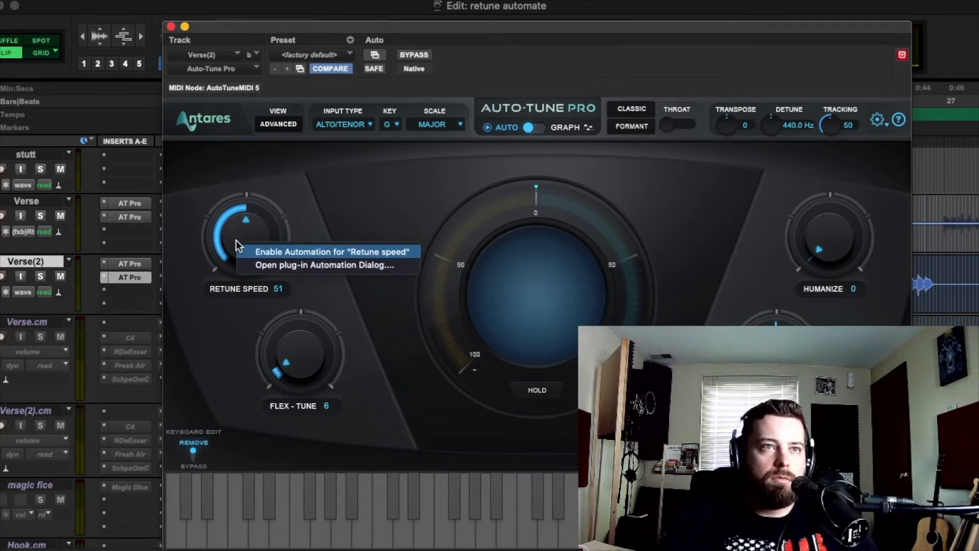
{"action": "left_click", "coordinate": [319, 252]}
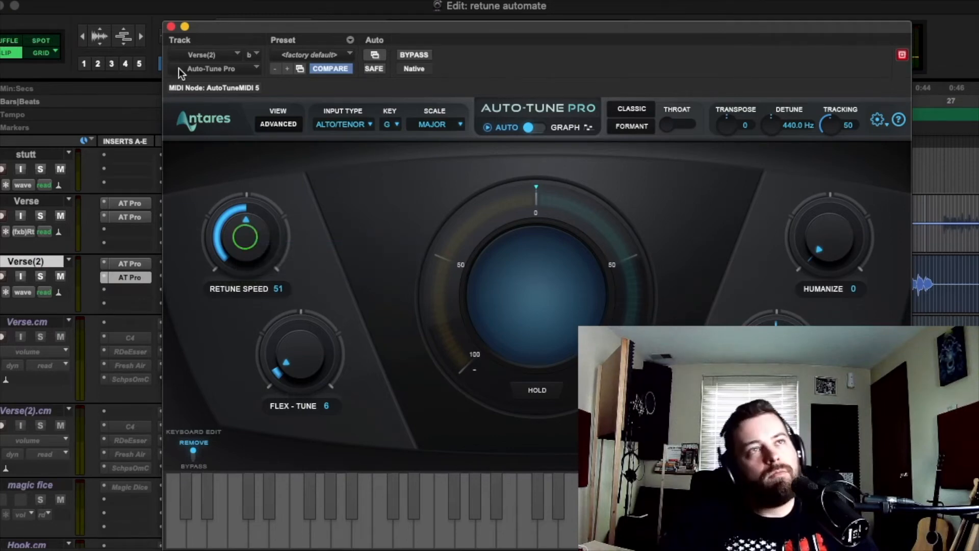
{"action": "left_click", "coordinate": [171, 26]}
Show the Auto-Tune Pro Retune speed automation on the Verse(2) track instead of its waveform
{"action": "key", "text": "space"}
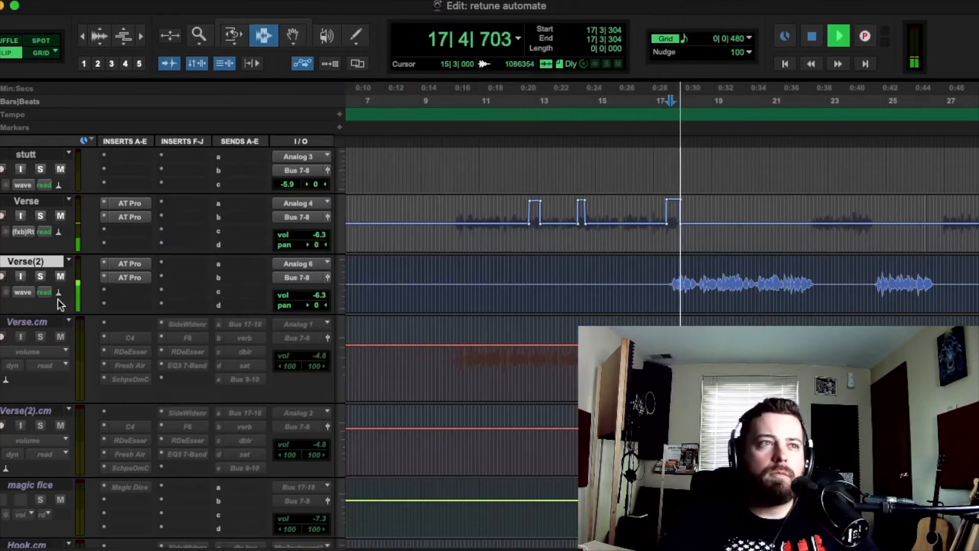
{"action": "key", "text": "space"}
{"action": "left_click", "coordinate": [23, 288]}
{"action": "mouse_move", "coordinate": [127, 346]}
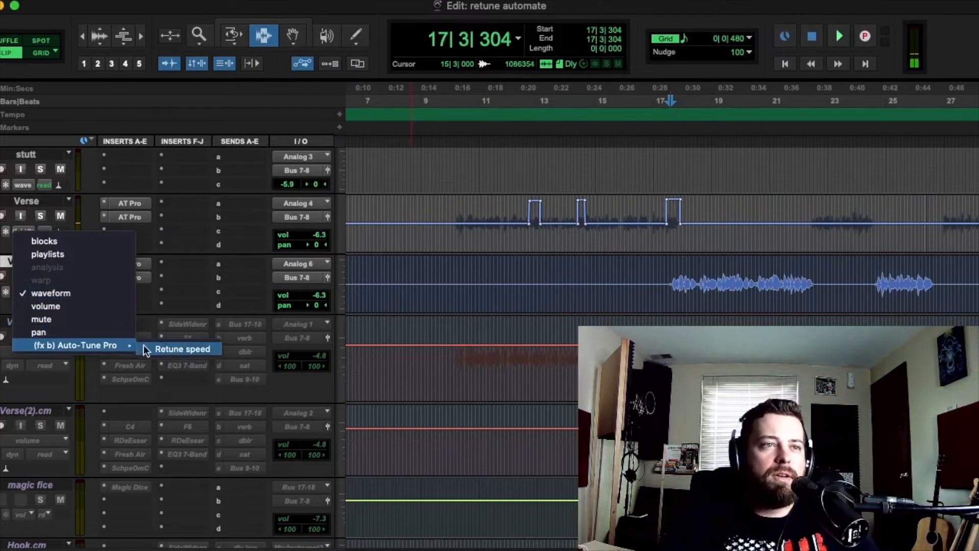
{"action": "left_click", "coordinate": [185, 346]}
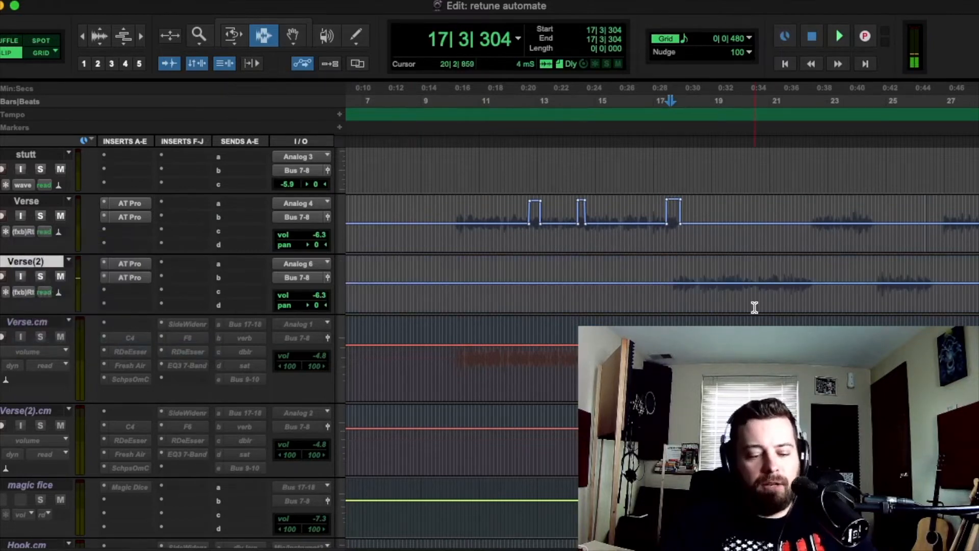
Play the start of the Verse(2) vocal from around 17|3|493 to judge its tuning
{"action": "key", "text": "t"}
{"action": "key", "text": "t"}
{"action": "key", "text": "t"}
{"action": "scroll", "coordinate": [707, 311], "scroll_direction": "right", "scroll_amount": 4}
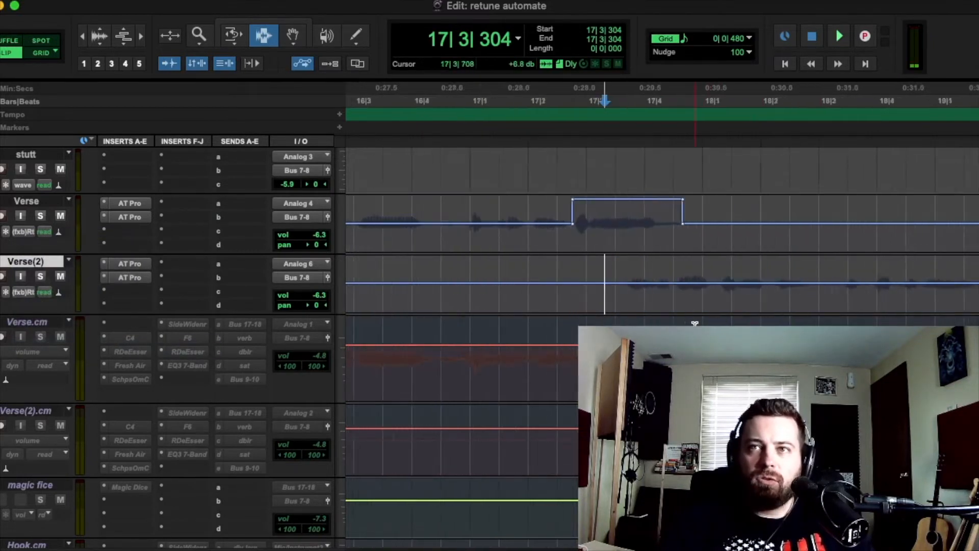
{"action": "key", "text": "space"}
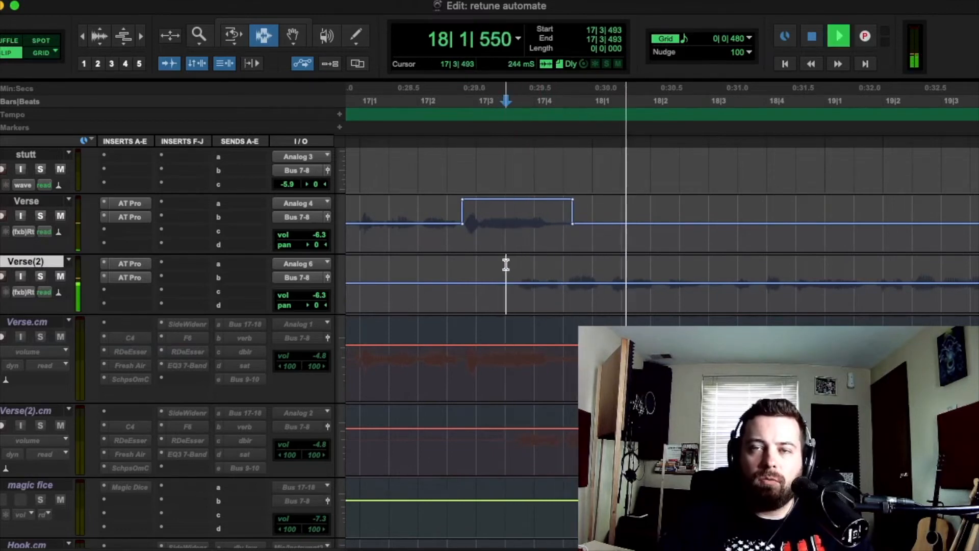
{"action": "key", "text": "space"}
{"action": "key", "text": "space"}
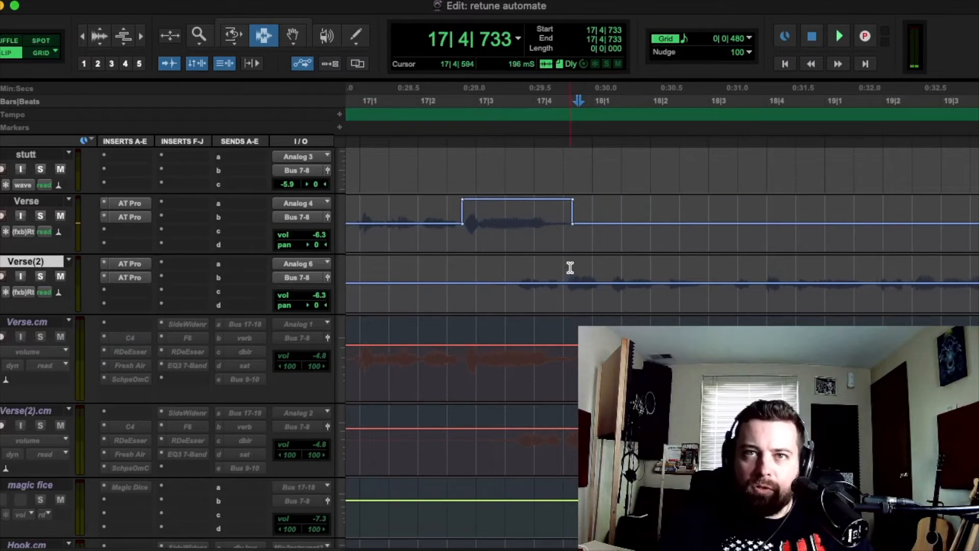
Play the Verse(2) word after 17|4|531 by itself and with its lead-in from 17|3|455
{"action": "left_click", "coordinate": [566, 269]}
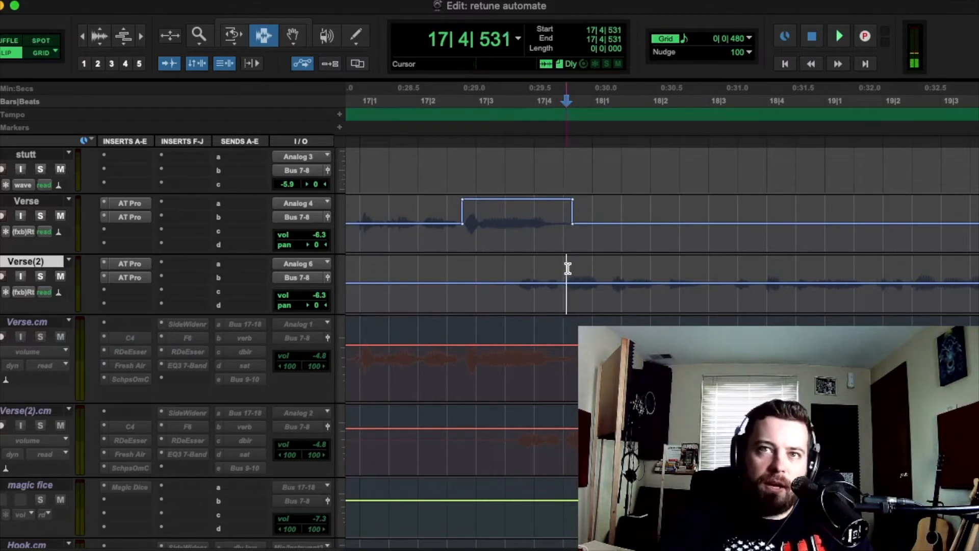
{"action": "key", "text": "space"}
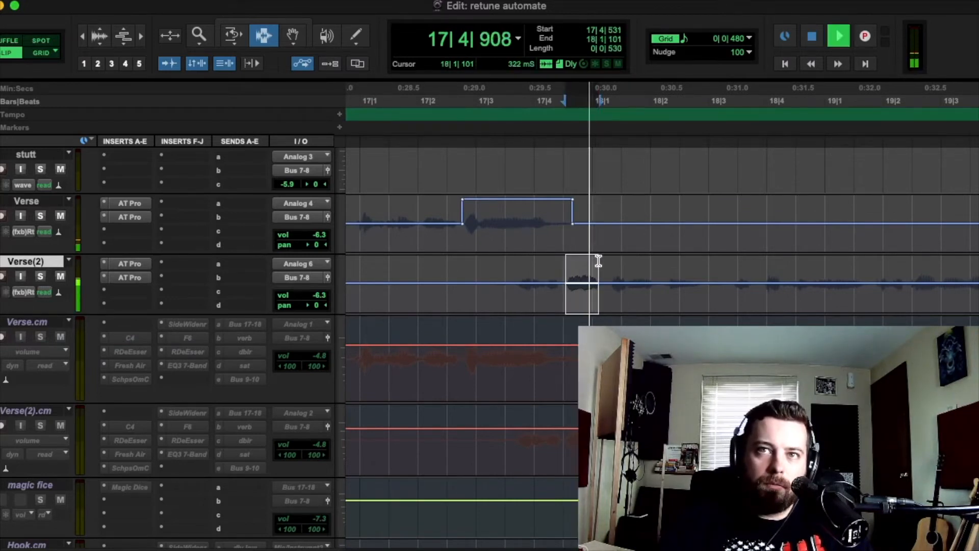
{"action": "key", "text": "space"}
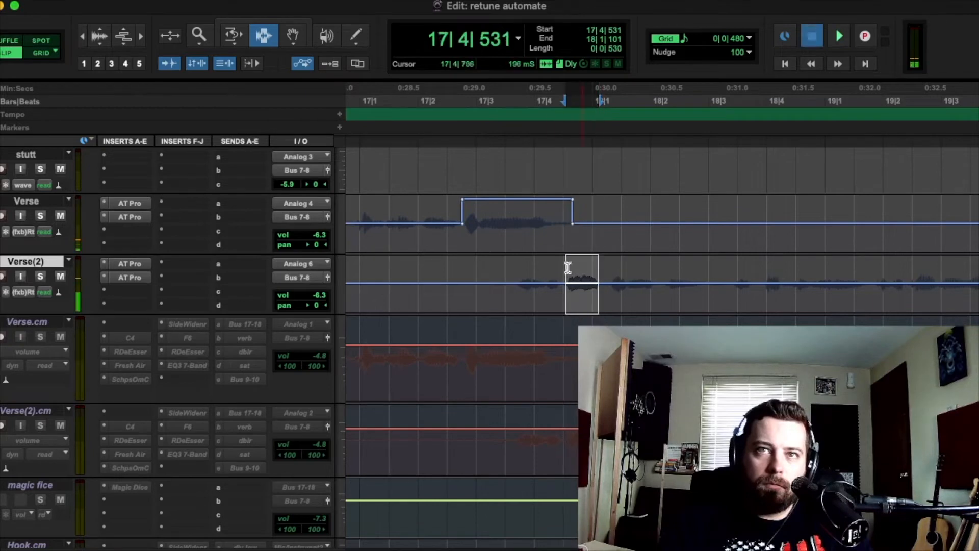
{"action": "left_click", "coordinate": [503, 265]}
{"action": "key", "text": "space"}
{"action": "key", "text": "space"}
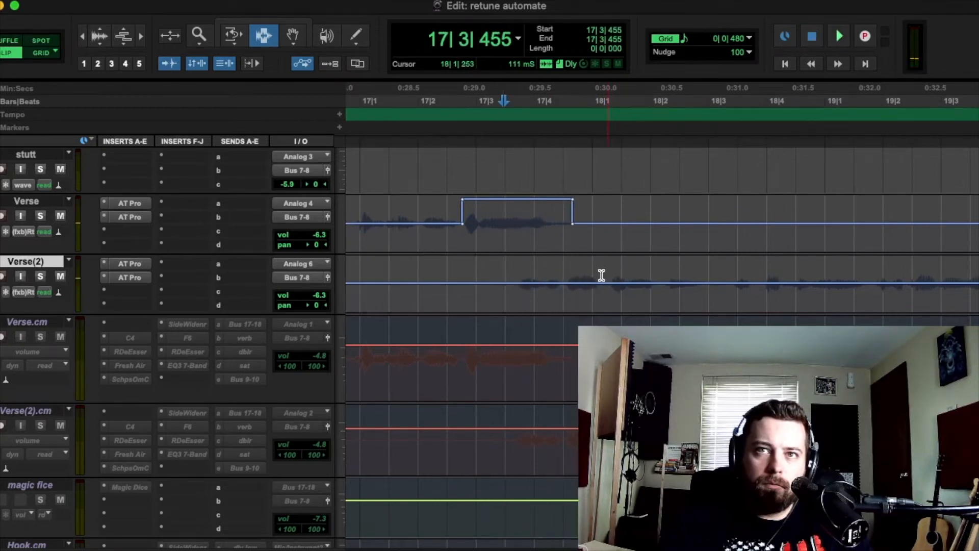
{"action": "key", "text": "space"}
{"action": "key", "text": "space"}
Lower the Retune speed on Verse(2) between 17|4|493 and 18|1|152, adjusting it while listening
{"action": "left_click_drag", "start_coordinate": [563, 272], "coordinate": [600, 274]}
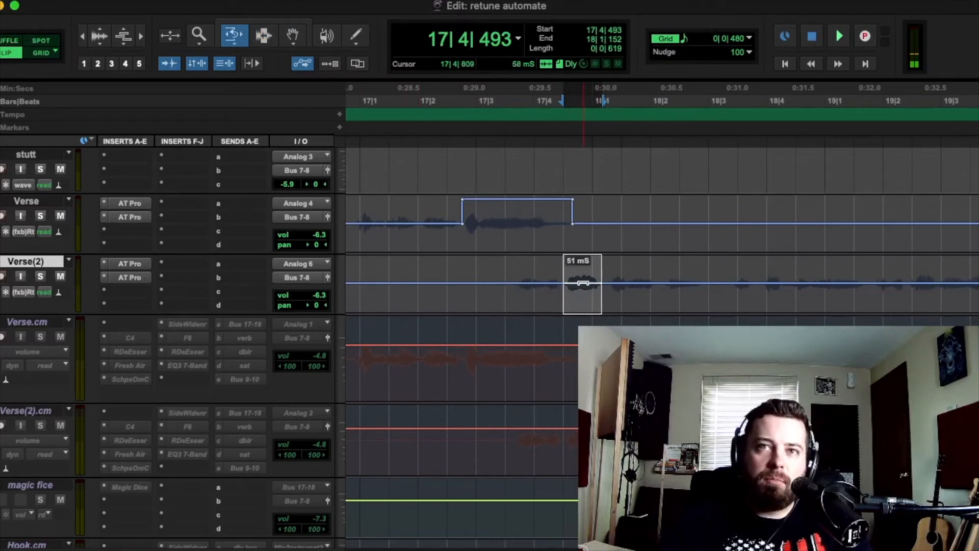
{"action": "key", "text": "space"}
{"action": "left_click_drag", "start_coordinate": [583, 290], "coordinate": [580, 291]}
{"action": "key", "text": "space"}
{"action": "key", "text": "space"}
Play through the lowered Verse(2) Retune speed section from 17|2|480 and from 17|3|455
{"action": "key", "text": "F7"}
{"action": "left_click", "coordinate": [445, 273]}
{"action": "key", "text": "space"}
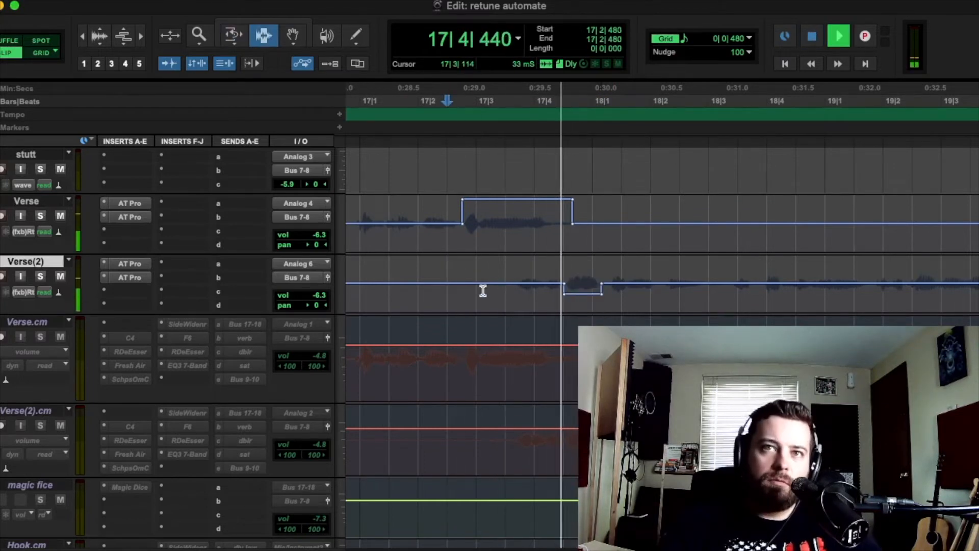
{"action": "key", "text": "space"}
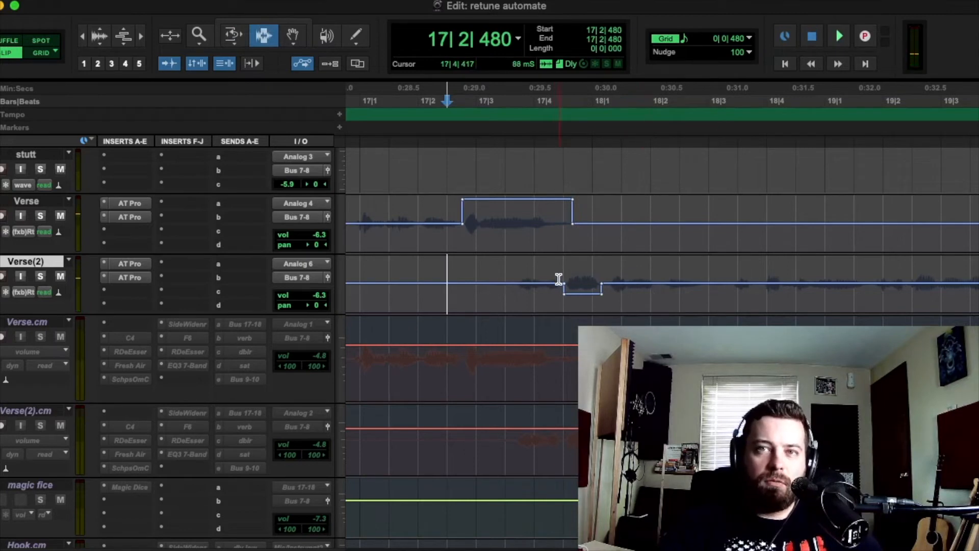
{"action": "left_click", "coordinate": [503, 251]}
{"action": "key", "text": "space"}
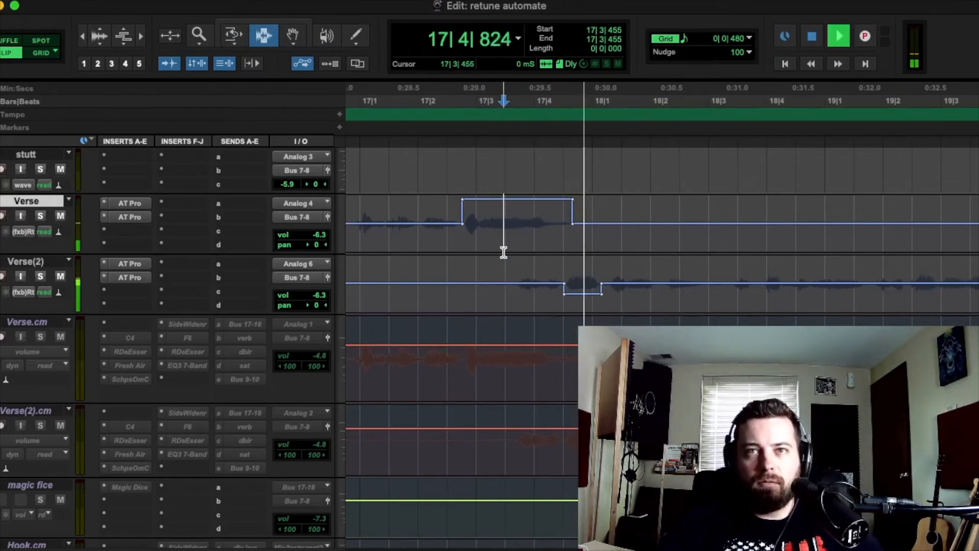
{"action": "key", "text": "space"}
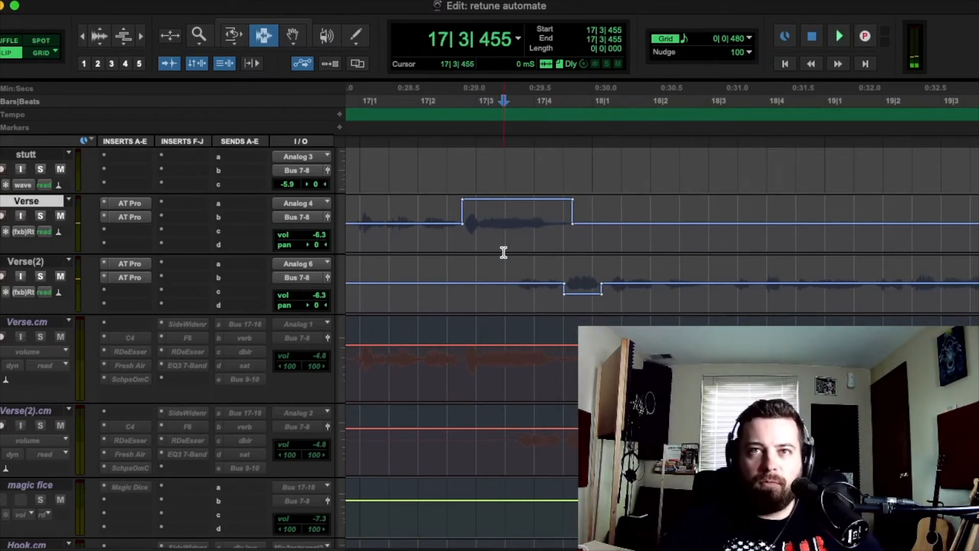
Undo the last adjustment to the lowered Verse(2) Retune speed section and play it from 17|3|455 for comparison
{"action": "key", "text": "super+z"}
{"action": "key", "text": "space"}
{"action": "key", "text": "space"}
{"action": "key", "text": "space"}
{"action": "key", "text": "space"}
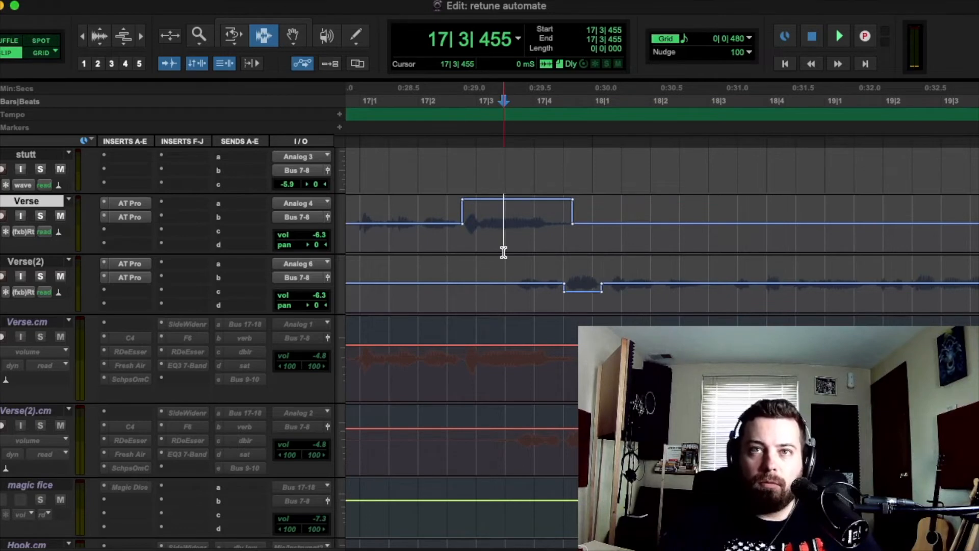
Play the verse from 17|2|645, select the lowered section from 17|4|405 to 18|1|139, and play on from 17|3|847
{"action": "left_click", "coordinate": [457, 251]}
{"action": "key", "text": "space"}
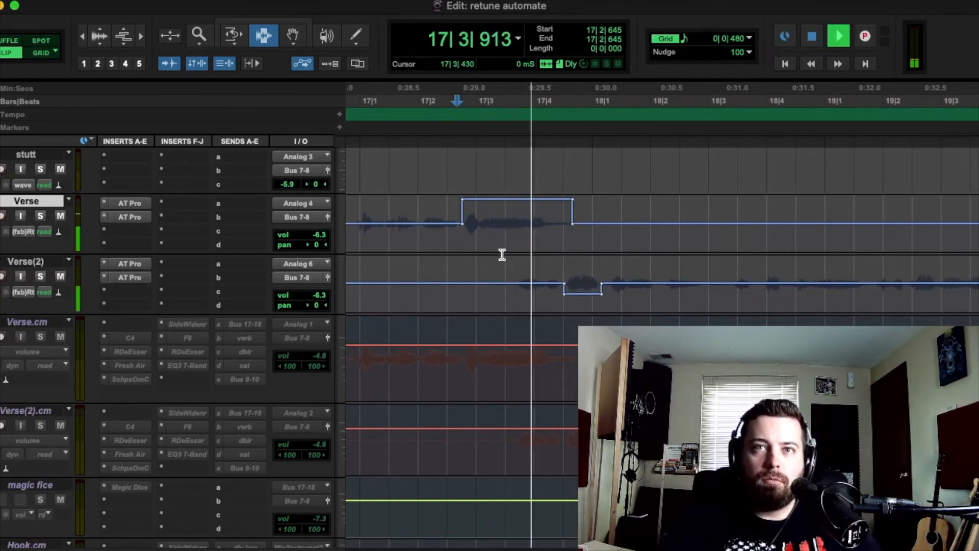
{"action": "key", "text": "space"}
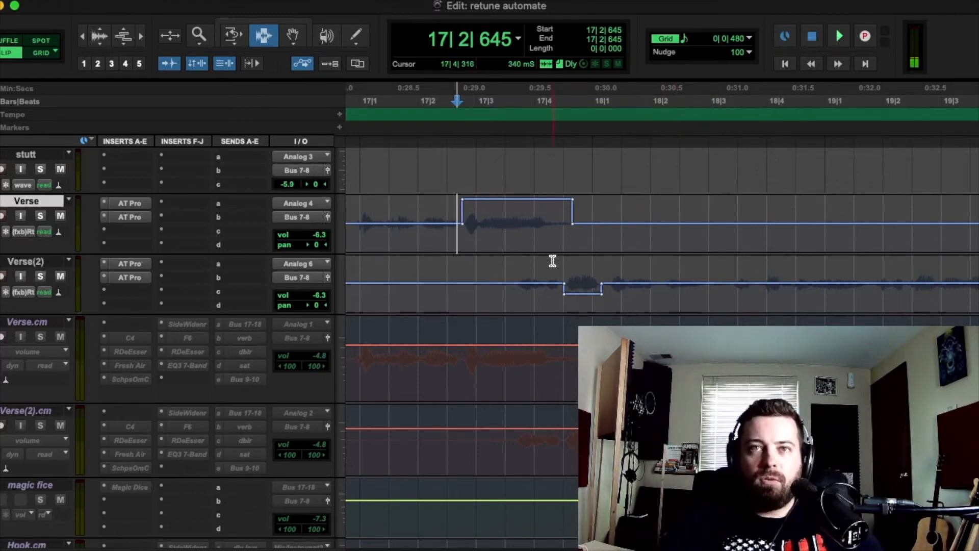
{"action": "left_click_drag", "start_coordinate": [557, 281], "coordinate": [596, 280]}
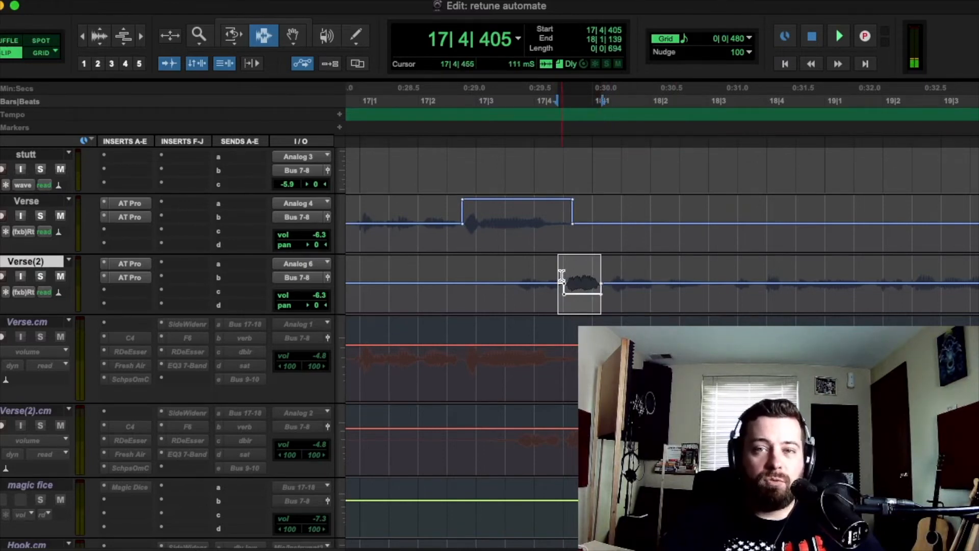
{"action": "left_click", "coordinate": [527, 261]}
{"action": "key", "text": "space"}
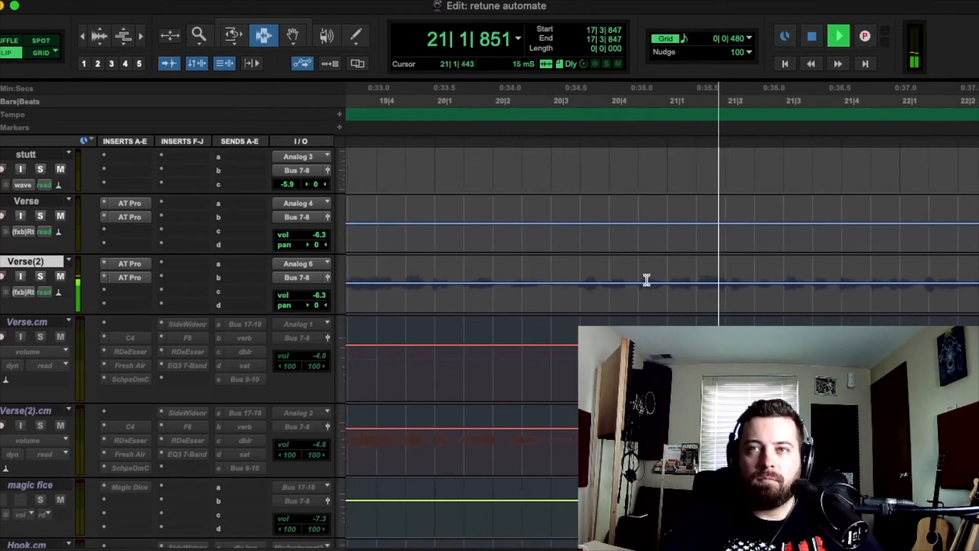
Replay the Verse(2) phrase from 20|2|897 to locate where its tuning needs adjusting
{"action": "left_click", "coordinate": [547, 251]}
{"action": "key", "text": "space"}
{"action": "key", "text": "space"}
{"action": "key", "text": "space"}
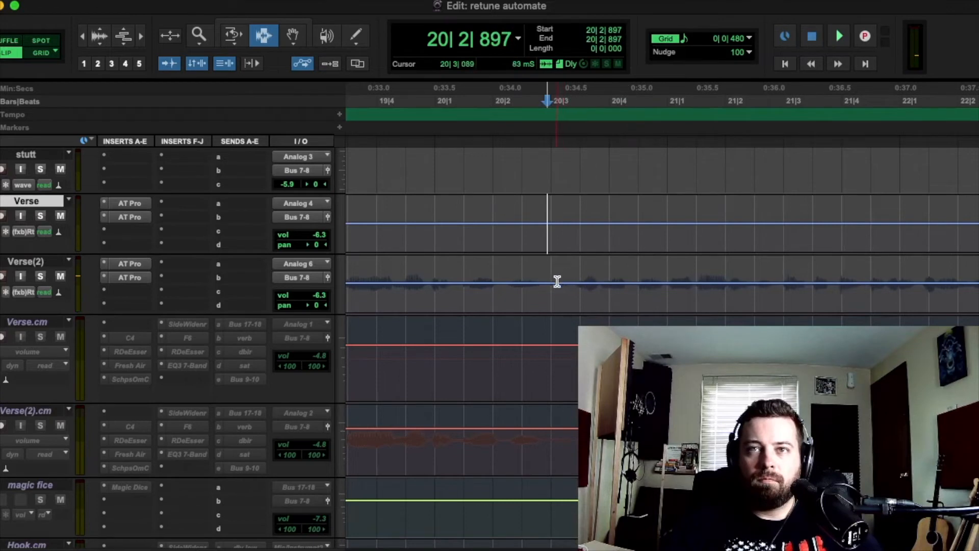
Drop the Retune speed on Verse(2) between 20|3|102 and 20|4|405 close to its minimum and play the phrase
{"action": "left_click_drag", "start_coordinate": [556, 279], "coordinate": [634, 282]}
{"action": "key", "text": "space"}
{"action": "key", "text": "space"}
{"action": "key", "text": "space"}
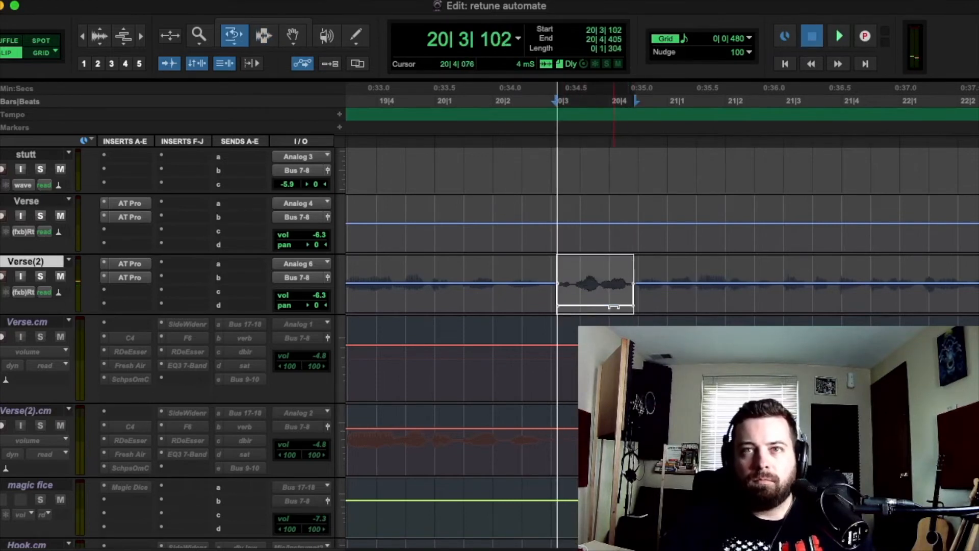
{"action": "key", "text": "space"}
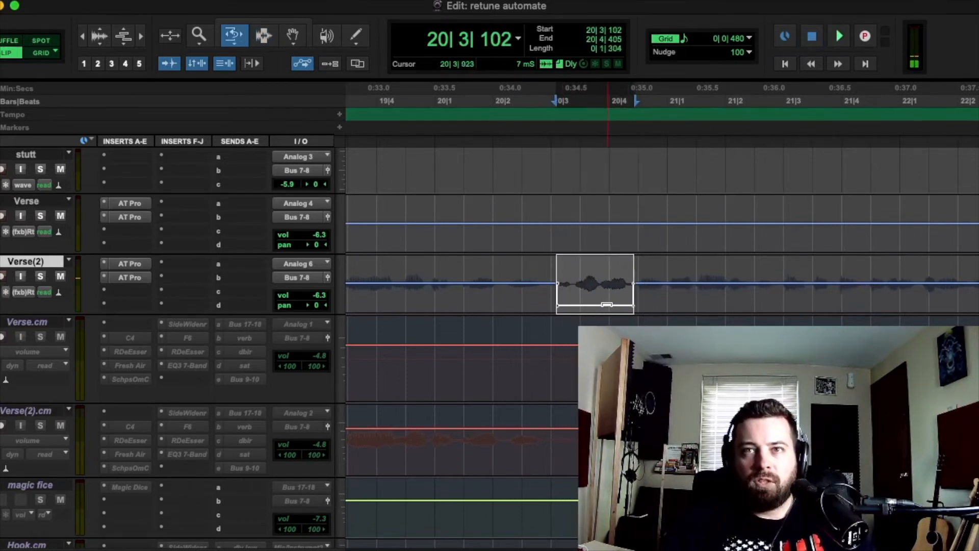
{"action": "key", "text": "space"}
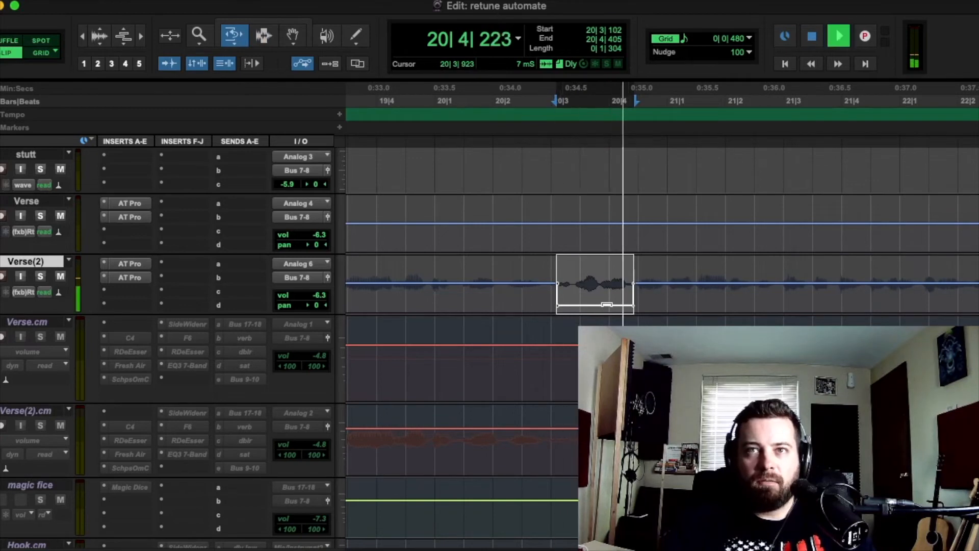
Try raising the selected phrase's Retune speed back to just below the surrounding level and listen to it
{"action": "left_click_drag", "start_coordinate": [612, 292], "coordinate": [616, 284]}
{"action": "key", "text": "space"}
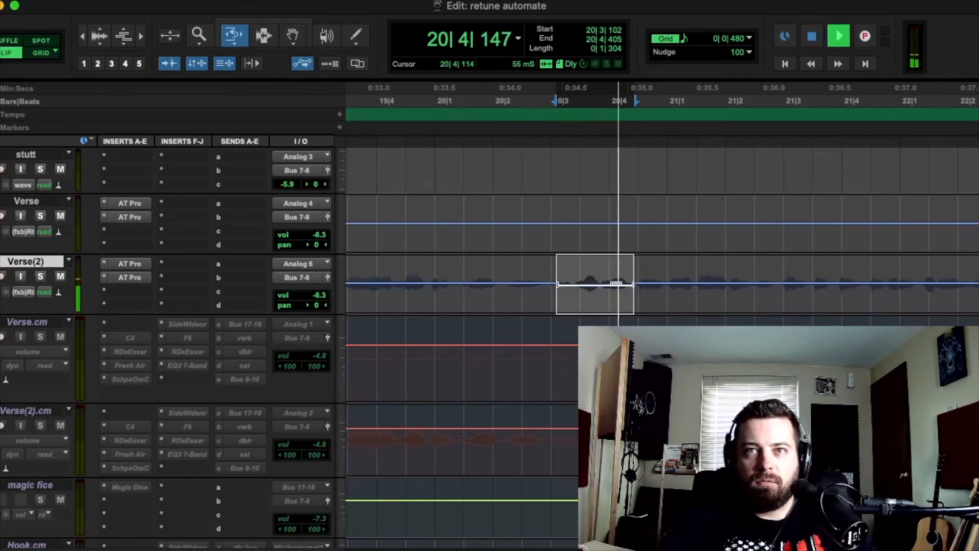
{"action": "key", "text": "space"}
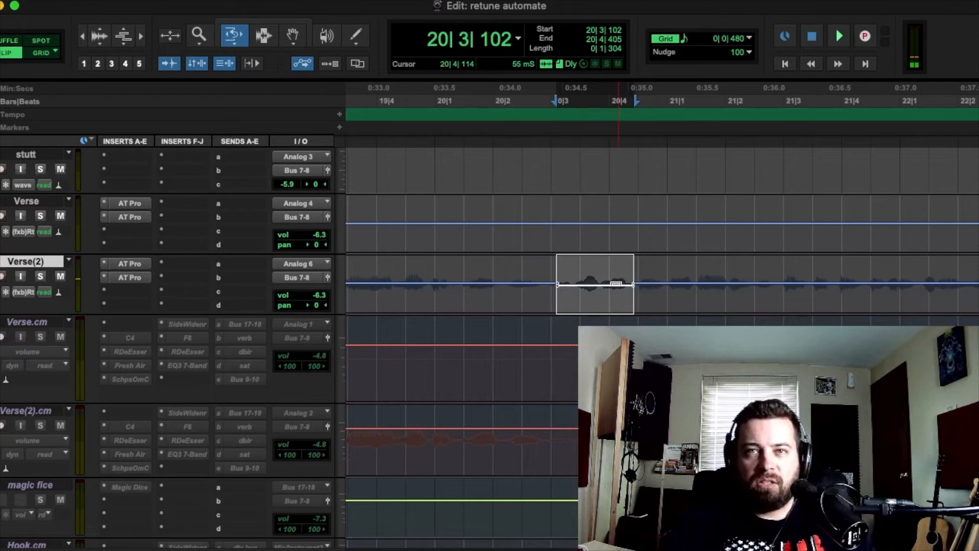
Set the selected phrase's Retune speed moderately below the surrounding level and audition it
{"action": "key", "text": "space"}
{"action": "left_click_drag", "start_coordinate": [615, 283], "coordinate": [615, 296]}
{"action": "key", "text": "space"}
{"action": "key", "text": "space"}
{"action": "key", "text": "space"}
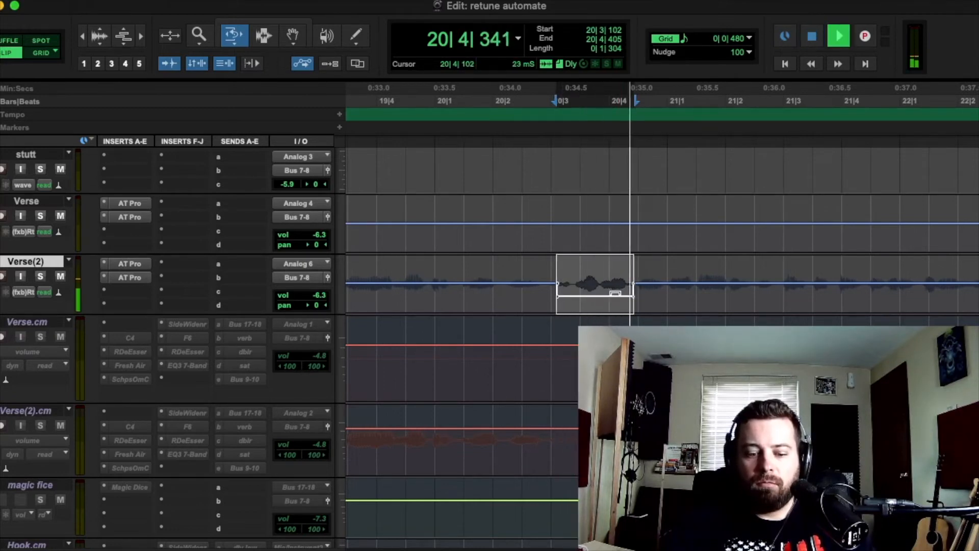
Play Verse(2) through the lowered phrase from 20|2|430 and from 19|4|796, selecting the affected passage in between
{"action": "left_click", "coordinate": [519, 268]}
{"action": "key", "text": "space"}
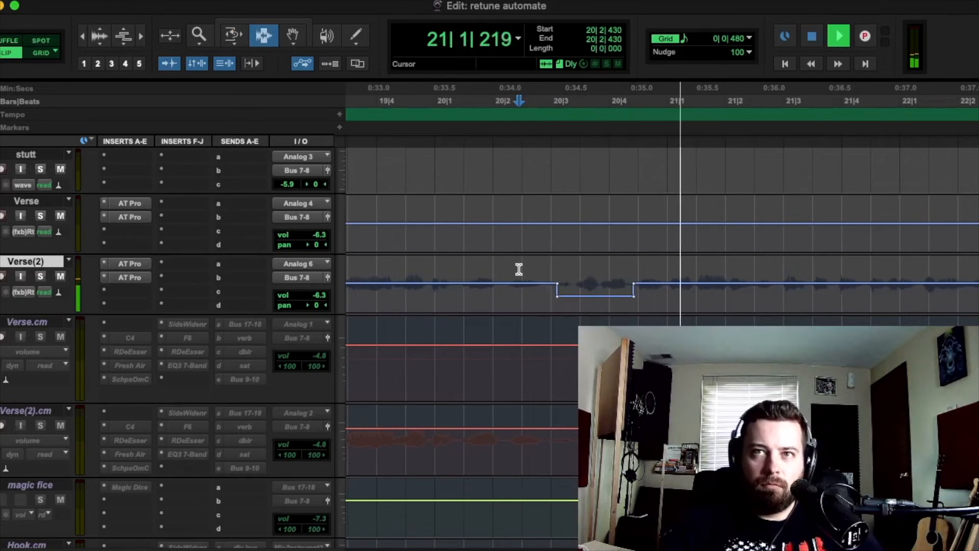
{"action": "key", "text": "space"}
{"action": "left_click_drag", "start_coordinate": [564, 278], "coordinate": [631, 277]}
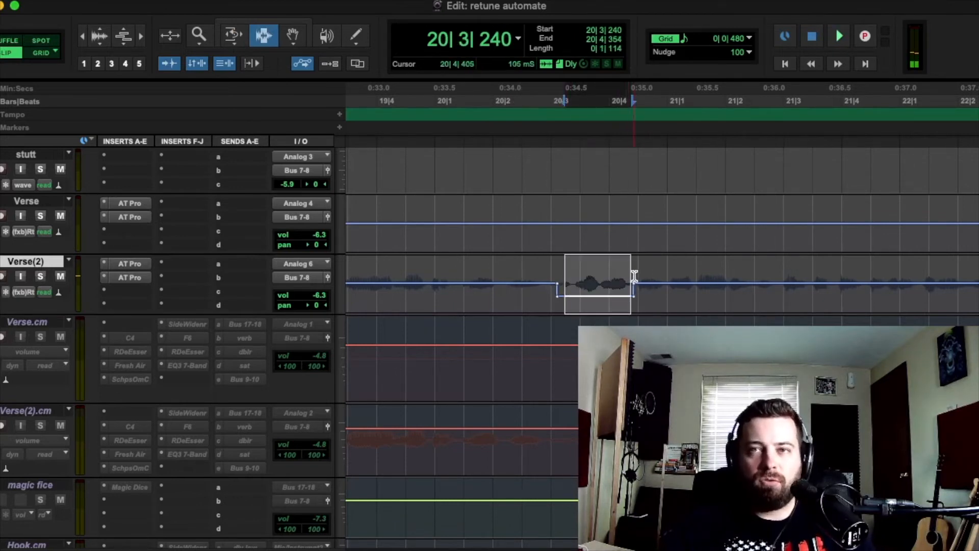
{"action": "left_click_drag", "start_coordinate": [632, 273], "coordinate": [786, 283]}
{"action": "left_click_drag", "start_coordinate": [657, 304], "coordinate": [638, 302]}
{"action": "left_click", "coordinate": [424, 275]}
{"action": "key", "text": "space"}
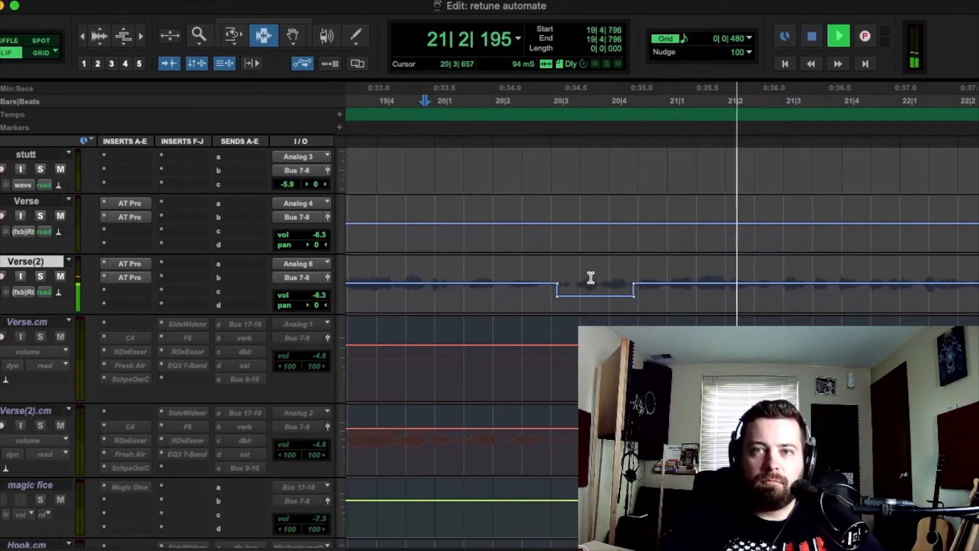
{"action": "key", "text": "space"}
Play the lowered phrase again from 20|2|746 and continue listening to the verse from 21|2|000
{"action": "left_click", "coordinate": [538, 268]}
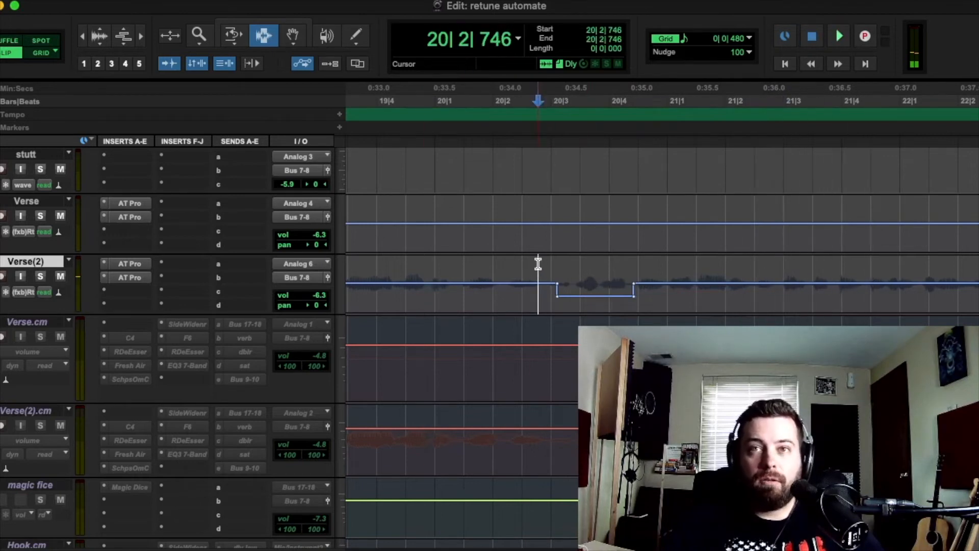
{"action": "key", "text": "space"}
{"action": "scroll", "coordinate": [747, 301], "scroll_direction": "right", "scroll_amount": 1}
{"action": "key", "text": "space"}
{"action": "left_click", "coordinate": [712, 247]}
{"action": "key", "text": "space"}
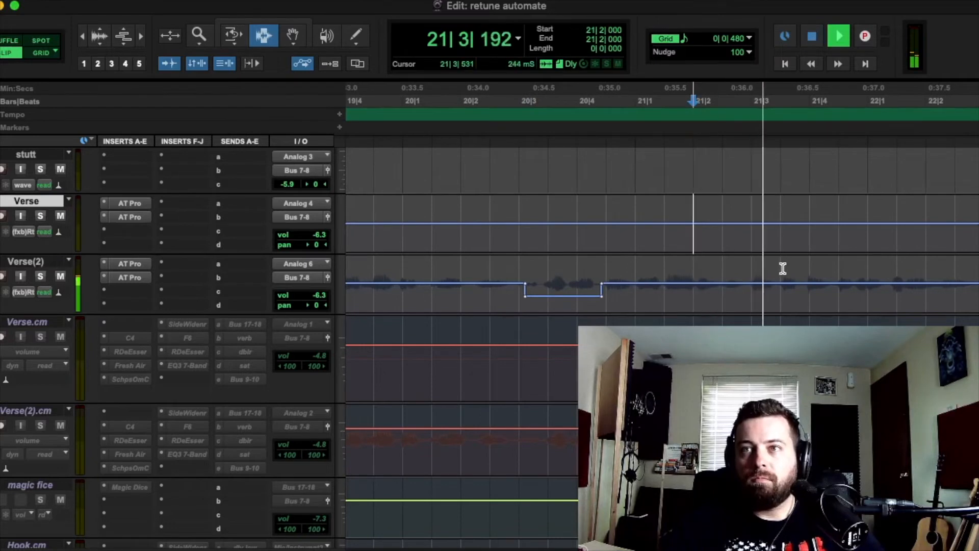
Replay Verse(2) from 21|2|000 to find the next word that needs different tuning
{"action": "key", "text": "space"}
{"action": "key", "text": "space"}
{"action": "key", "text": "space"}
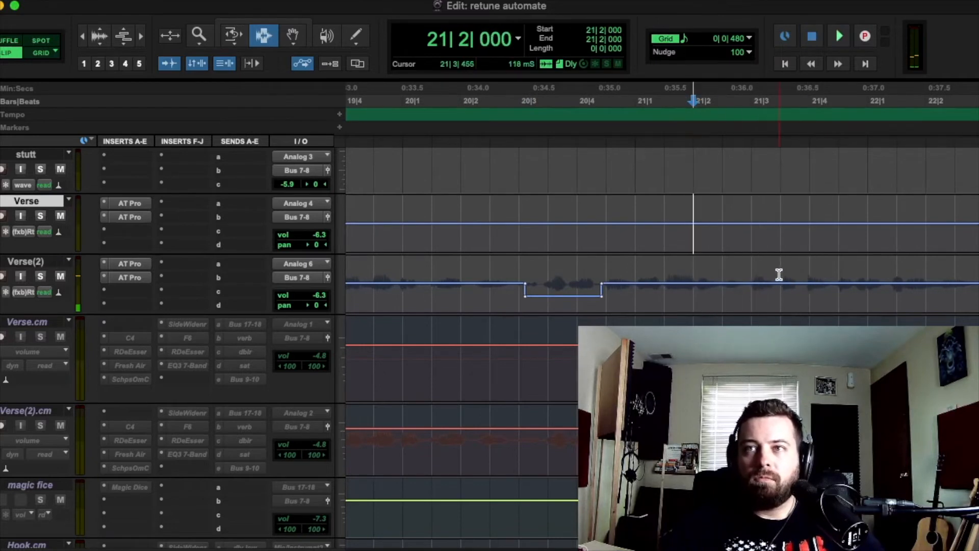
Select Verse(2) from 21|3|392 to 21|3|859 and try its Retune speed slightly above the surrounding level while listening
{"action": "left_click_drag", "start_coordinate": [774, 276], "coordinate": [800, 277]}
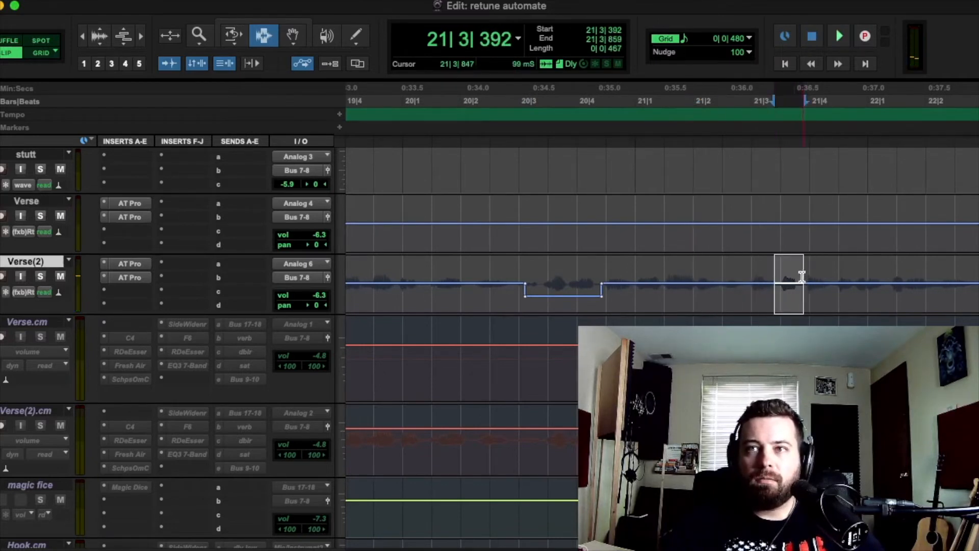
{"action": "key", "text": "space"}
{"action": "key", "text": "space"}
{"action": "key", "text": "F6"}
{"action": "key", "text": "space"}
{"action": "key", "text": "space"}
{"action": "key", "text": "space"}
{"action": "key", "text": "space"}
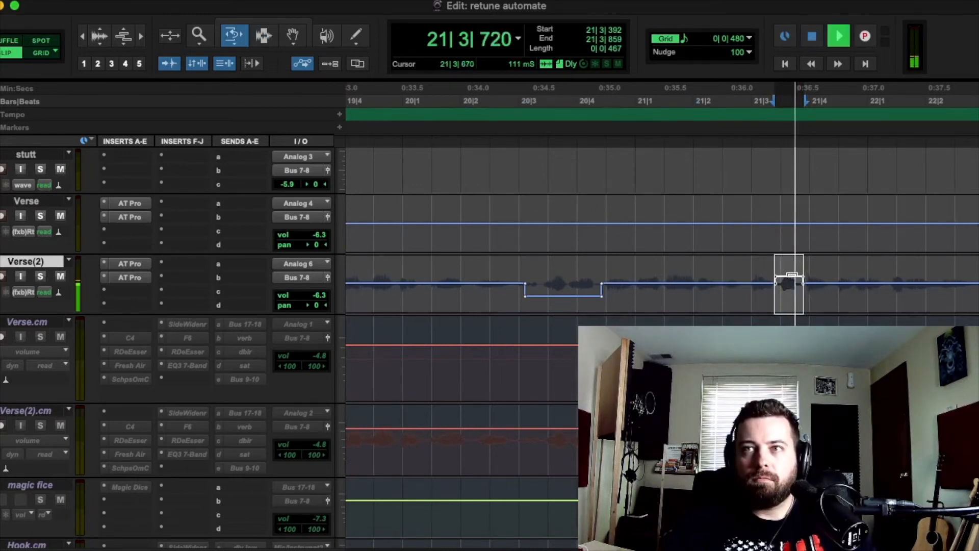
Set the selected word's Retune speed slightly below the surrounding level and audition it
{"action": "left_click_drag", "start_coordinate": [796, 281], "coordinate": [794, 266]}
{"action": "key", "text": "space"}
{"action": "key", "text": "space"}
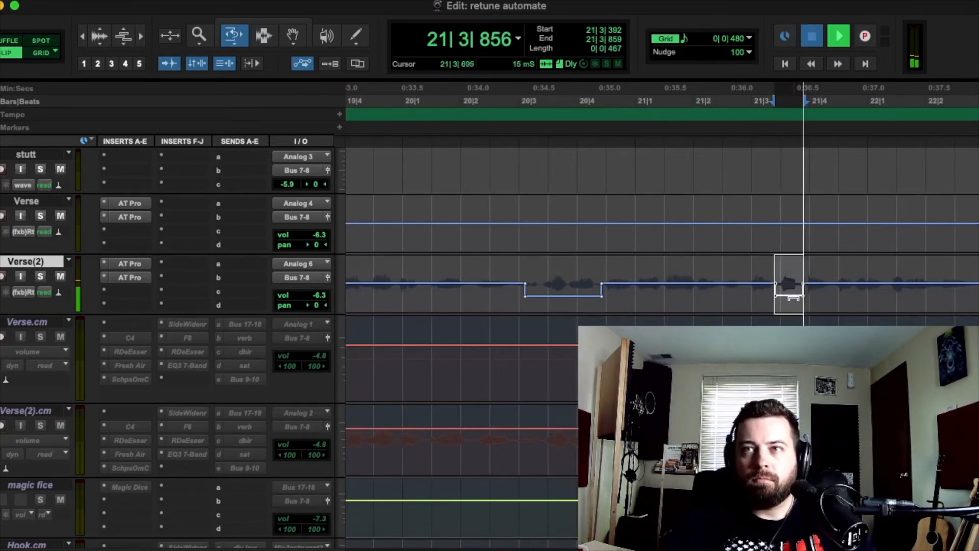
{"action": "key", "text": "F8"}
{"action": "left_click", "coordinate": [740, 262]}
{"action": "key", "text": "space"}
{"action": "key", "text": "space"}
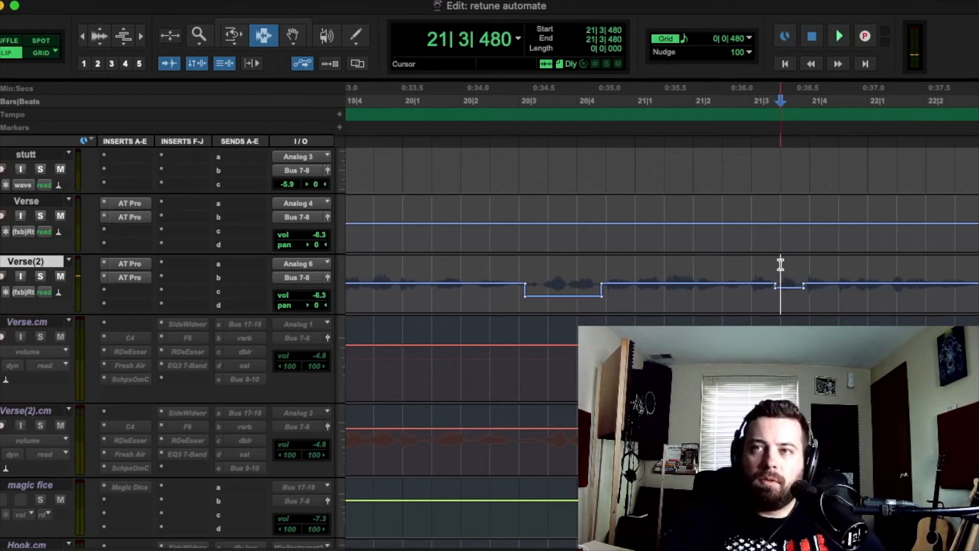
Listen onward from the lowered word into the next Verse phrase around bar 23
{"action": "scroll", "coordinate": [793, 296], "scroll_direction": "right", "scroll_amount": 3}
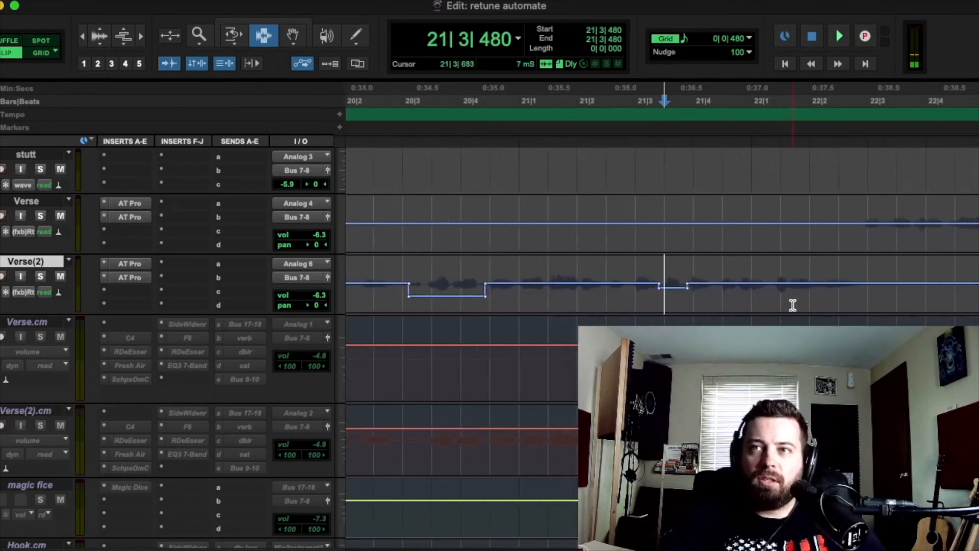
{"action": "left_click", "coordinate": [688, 263]}
{"action": "key", "text": "space"}
{"action": "scroll", "coordinate": [839, 296], "scroll_direction": "right", "scroll_amount": 5}
{"action": "left_click", "coordinate": [835, 275]}
{"action": "key", "text": "r"}
{"action": "key", "text": "r"}
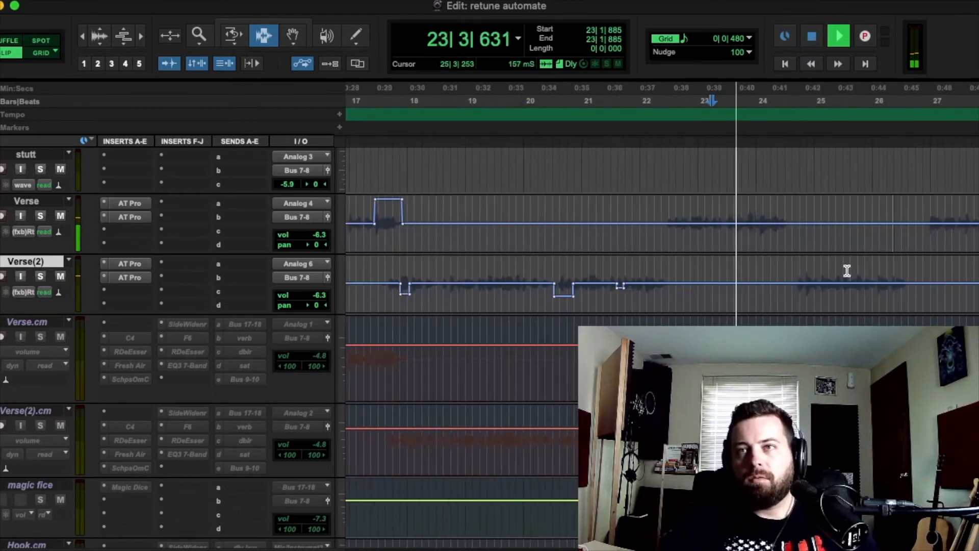
{"action": "left_click", "coordinate": [689, 217]}
{"action": "key", "text": "t"}
{"action": "key", "text": "t"}
{"action": "key", "text": "space"}
Raise Verse's Retune speed well above the surrounding level from 23|2|670 to 23|3|594
{"action": "left_click_drag", "start_coordinate": [720, 222], "coordinate": [770, 233]}
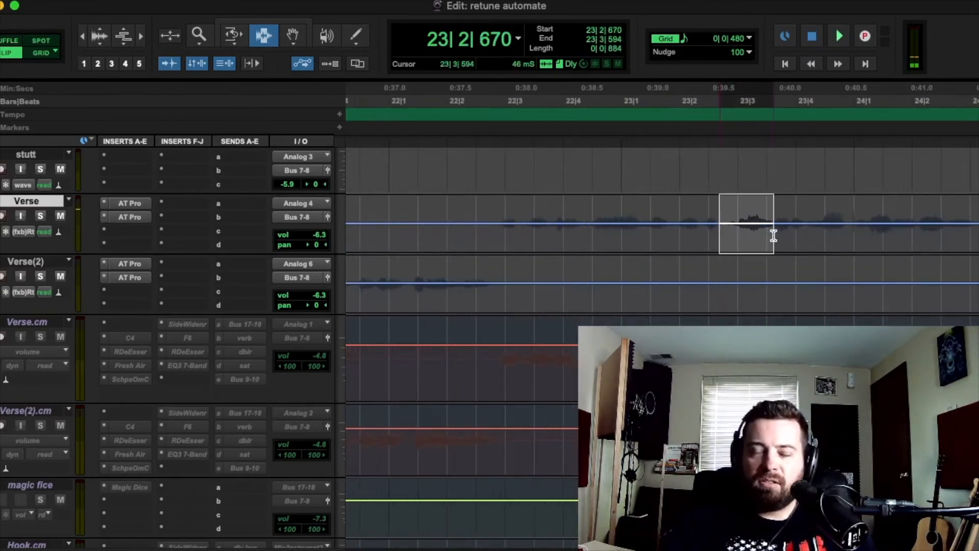
{"action": "key", "text": "F6"}
{"action": "left_click_drag", "start_coordinate": [753, 219], "coordinate": [749, 203]}
{"action": "key", "text": "F7"}
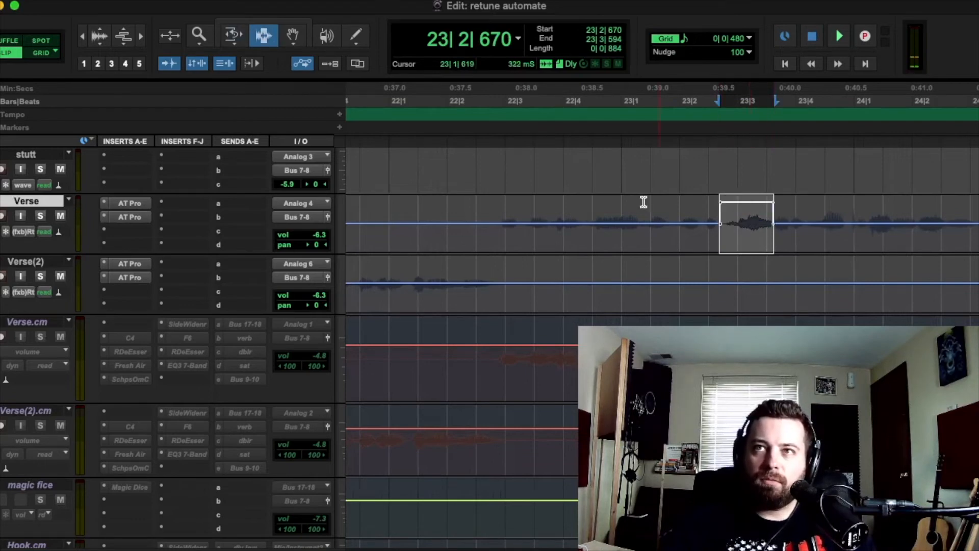
Play Verse repeatedly from 23|1|367 through the raised section
{"action": "left_click", "coordinate": [644, 204]}
{"action": "key", "text": "space"}
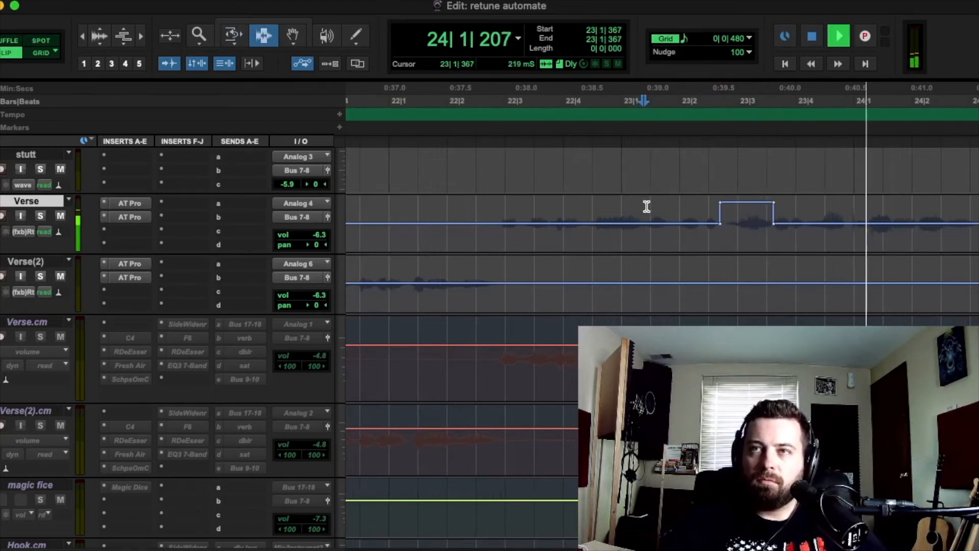
{"action": "key", "text": "space"}
{"action": "key", "text": "space"}
{"action": "key", "text": "space"}
{"action": "key", "text": "space"}
{"action": "key", "text": "space"}
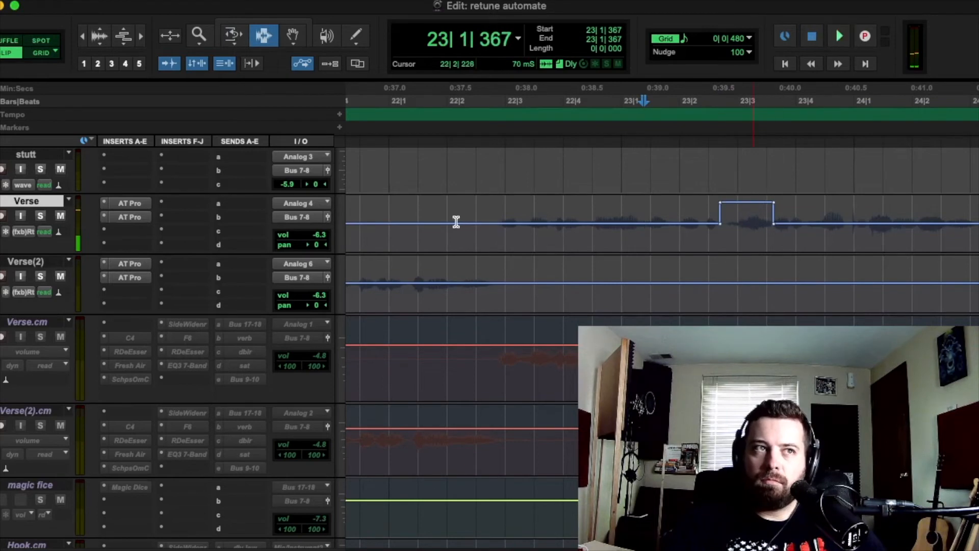
Open Verse's first Auto-Tune Pro insert and activate the arrow tool in its pitch graph
{"action": "left_click", "coordinate": [127, 204]}
{"action": "key", "text": "space"}
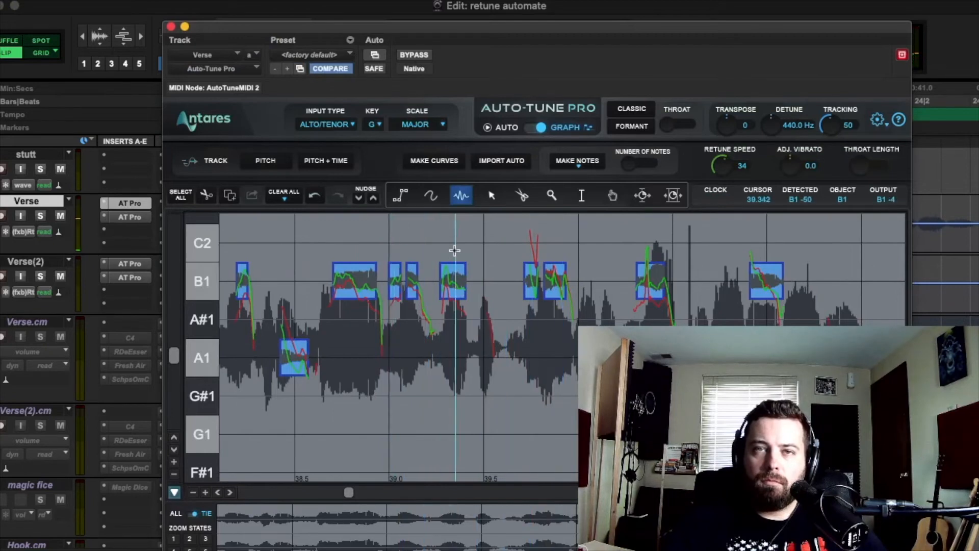
{"action": "left_click", "coordinate": [490, 194]}
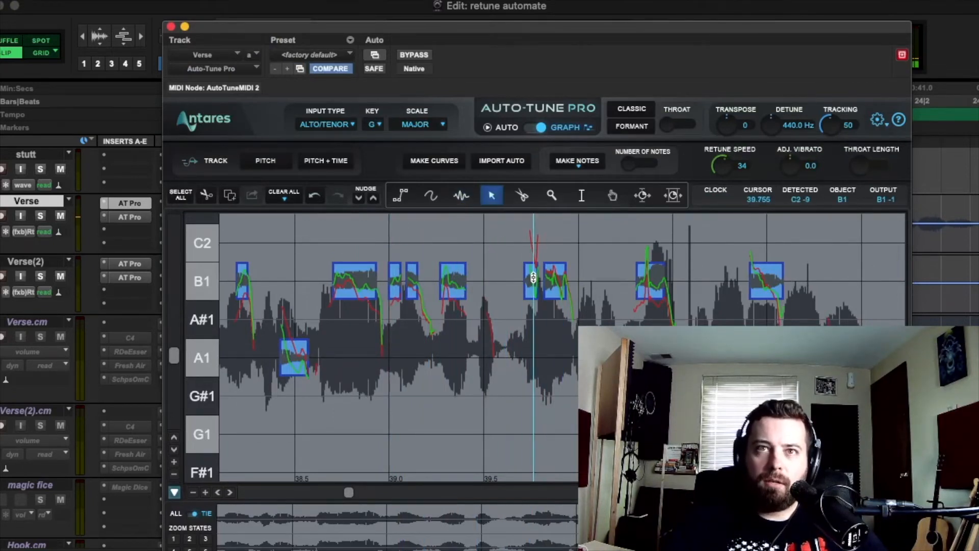
Undo the accidental deletion of all pitch notes and select only the short B1 note near 39.75 s
{"action": "key", "text": "Delete"}
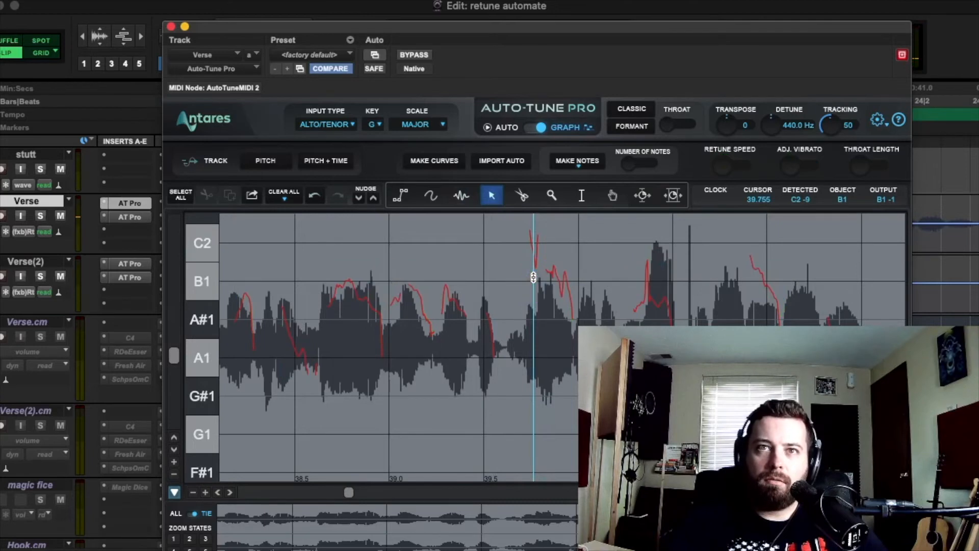
{"action": "left_click", "coordinate": [315, 195]}
{"action": "left_click", "coordinate": [584, 254]}
{"action": "left_click", "coordinate": [530, 275]}
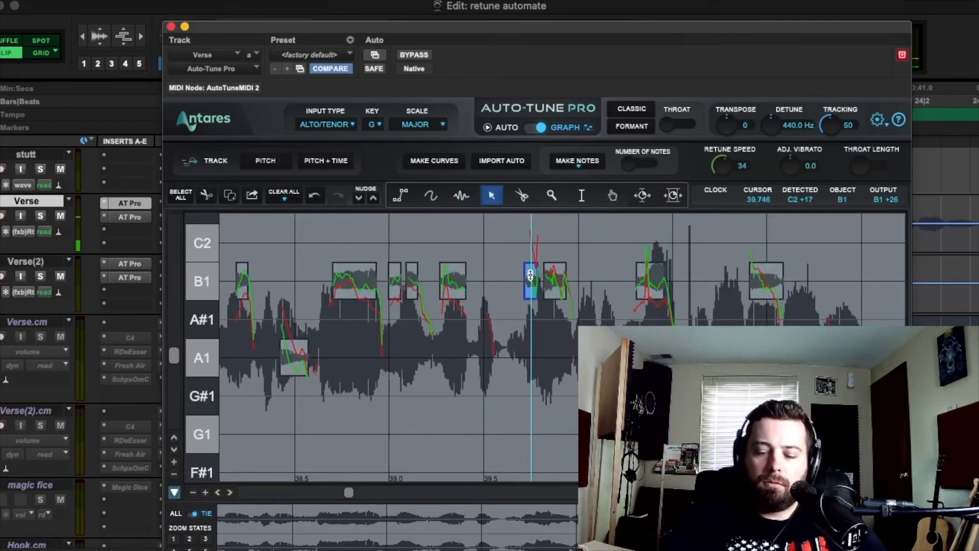
{"action": "key", "text": "space"}
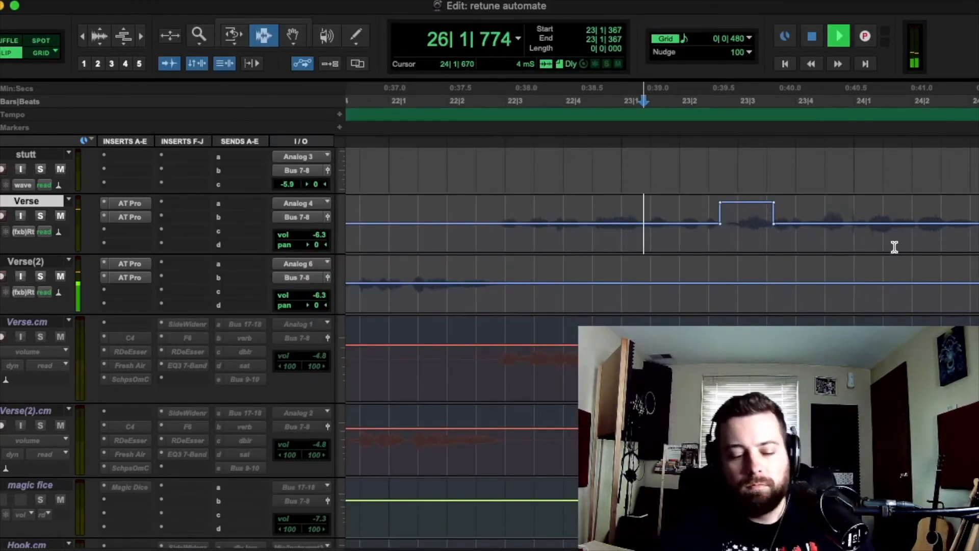
Play Verse(2) from 25|3|758 to hear the end of its phrase around bar 26
{"action": "key", "text": "super+bracketleft"}
{"action": "key", "text": "super+bracketleft"}
{"action": "left_click", "coordinate": [816, 273]}
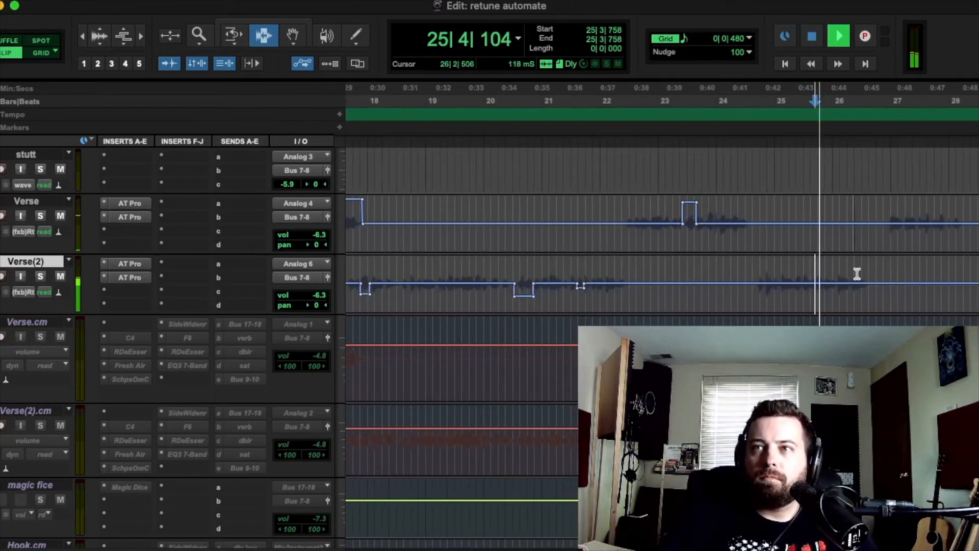
{"action": "key", "text": "super+bracketright"}
{"action": "key", "text": "super+bracketright"}
{"action": "key", "text": "space"}
Raise Verse(2)'s Retune speed well above the surrounding level from about 26|1 to 26|4, and play from 25|3|809 and 25|4|316
{"action": "left_click_drag", "start_coordinate": [586, 277], "coordinate": [697, 263]}
{"action": "key", "text": "F6"}
{"action": "key", "text": "F7"}
{"action": "left_click", "coordinate": [527, 273]}
{"action": "key", "text": "space"}
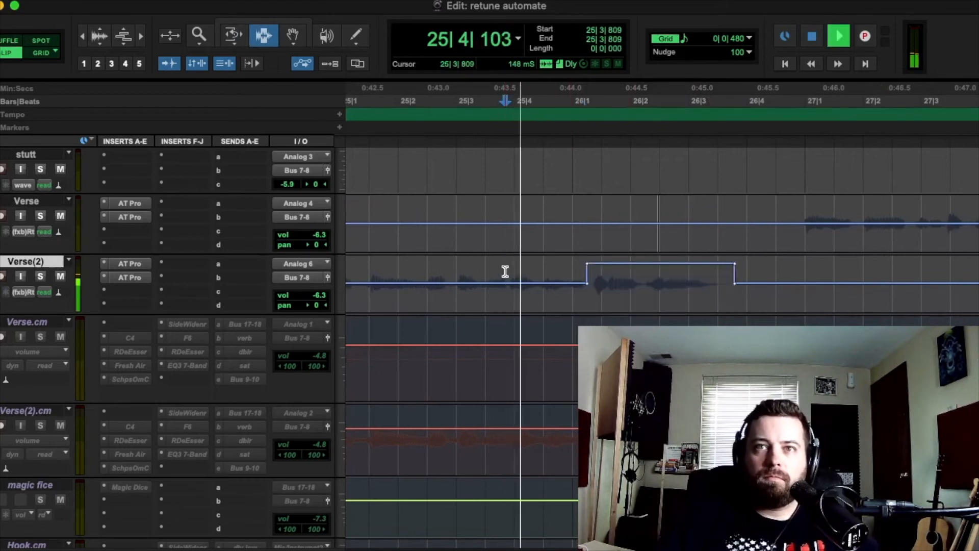
{"action": "left_click", "coordinate": [534, 274]}
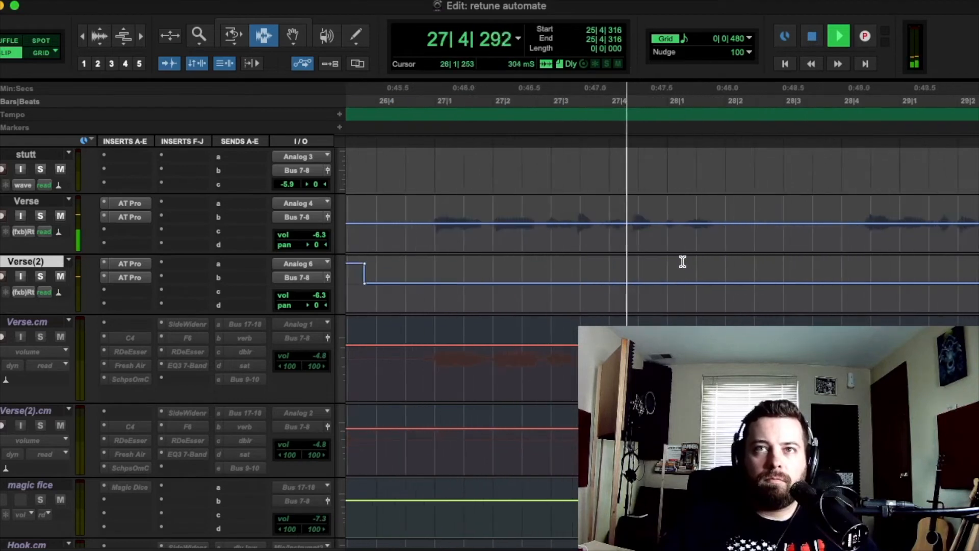
Raise Verse's Retune speed to the top of its lane from 26|4|417 to 28|2|771 and audition the phrase
{"action": "key", "text": "space"}
{"action": "left_click_drag", "start_coordinate": [406, 222], "coordinate": [774, 225]}
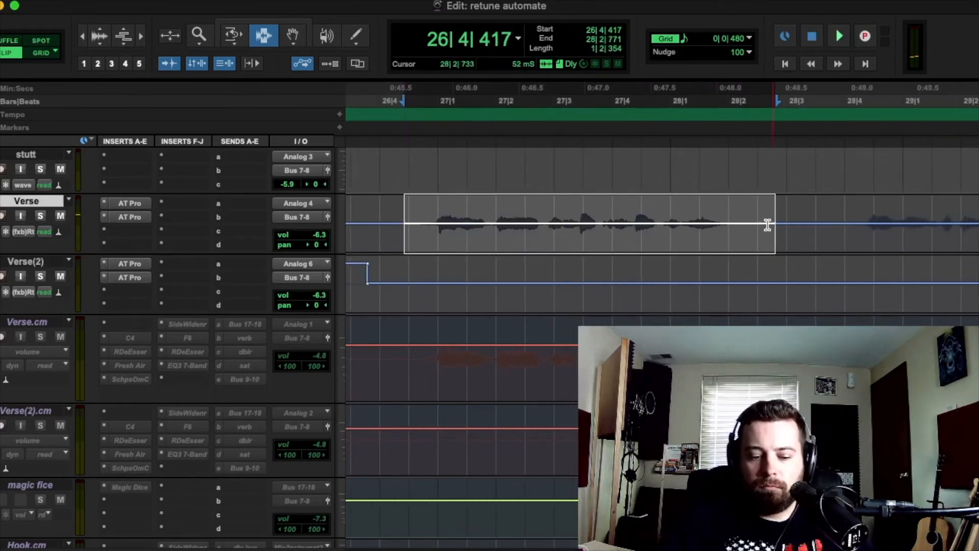
{"action": "key", "text": "space"}
{"action": "key", "text": "space"}
{"action": "key", "text": "space"}
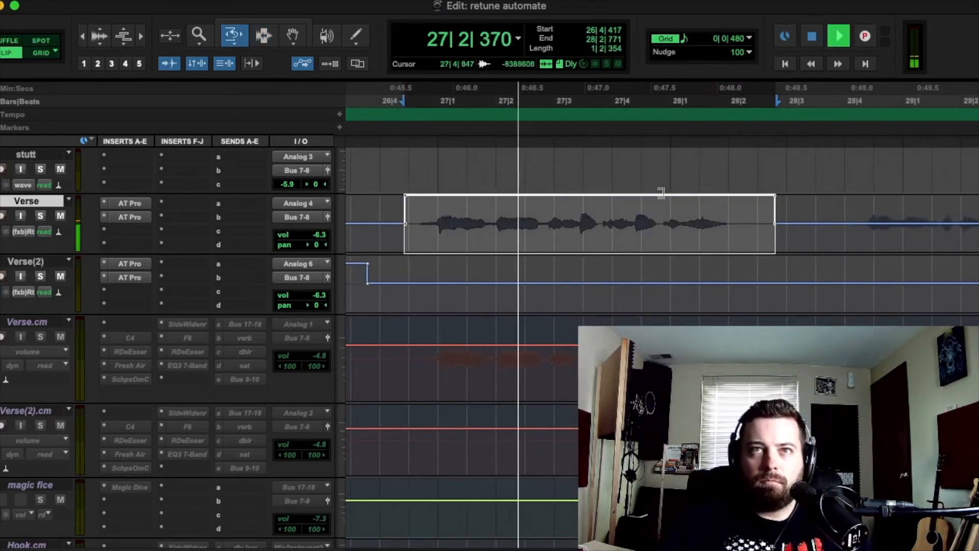
{"action": "key", "text": "space"}
{"action": "key", "text": "space"}
{"action": "scroll", "coordinate": [563, 240], "scroll_direction": "left", "scroll_amount": 5}
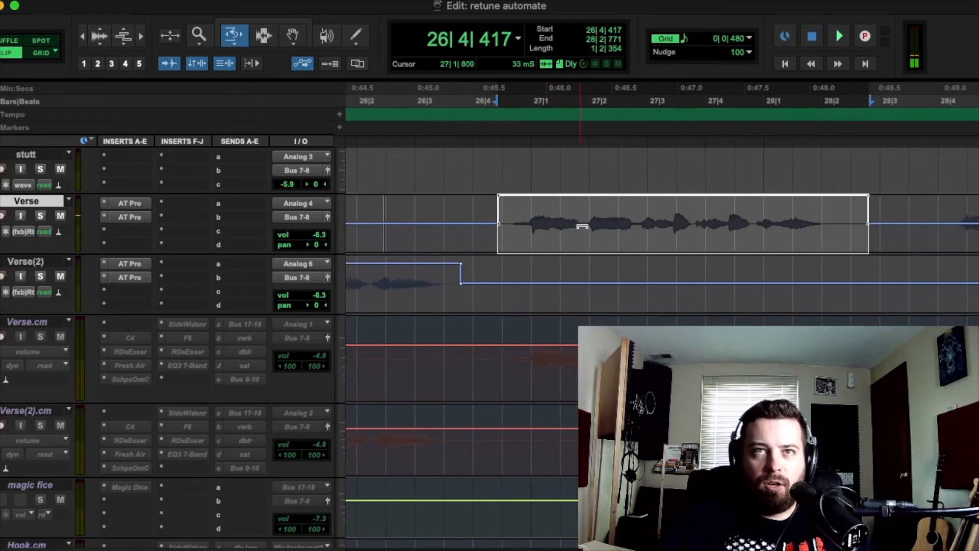
{"action": "key", "text": "space"}
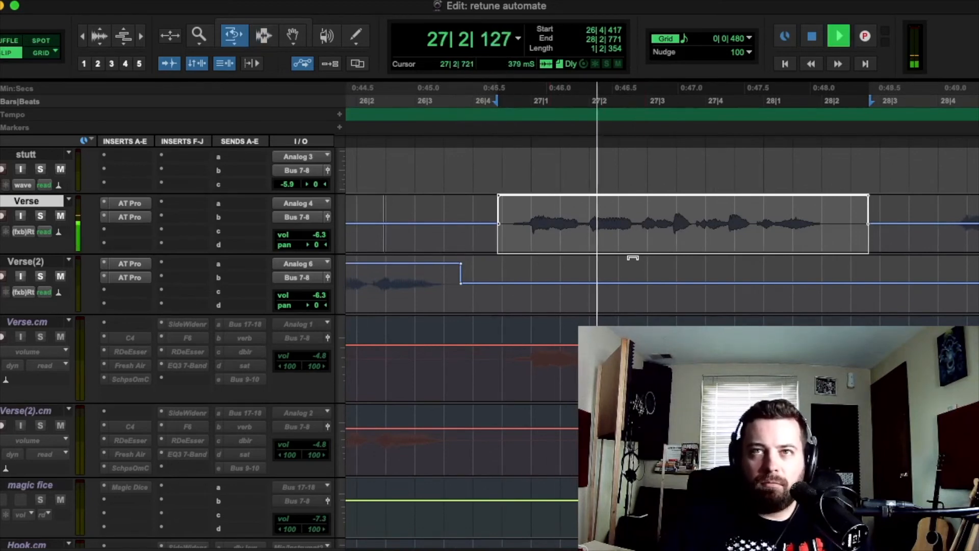
{"action": "key", "text": "space"}
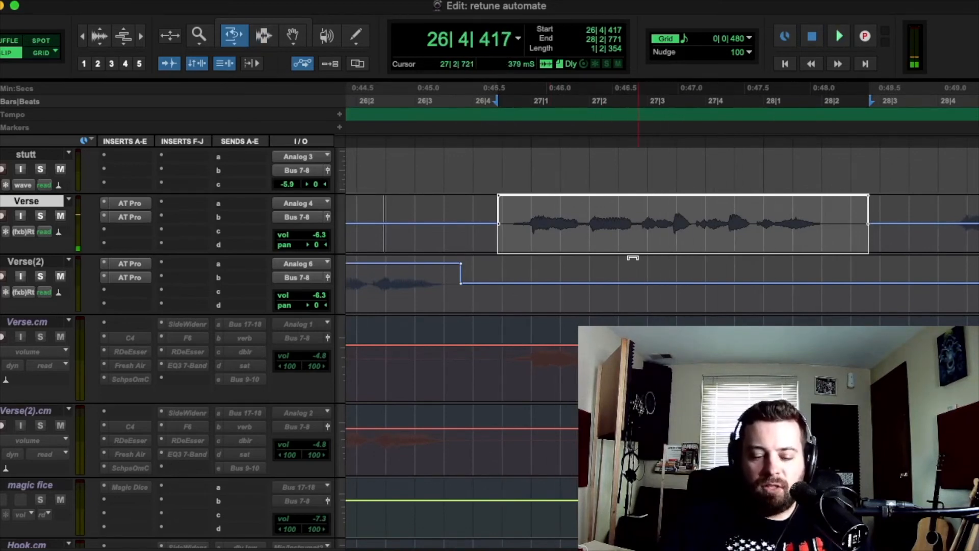
Play Verse from 28|3|114 to listen to the phrase around bar 29
{"action": "key", "text": "F7"}
{"action": "left_click", "coordinate": [887, 223]}
{"action": "key", "text": "space"}
{"action": "key", "text": "super+bracketleft"}
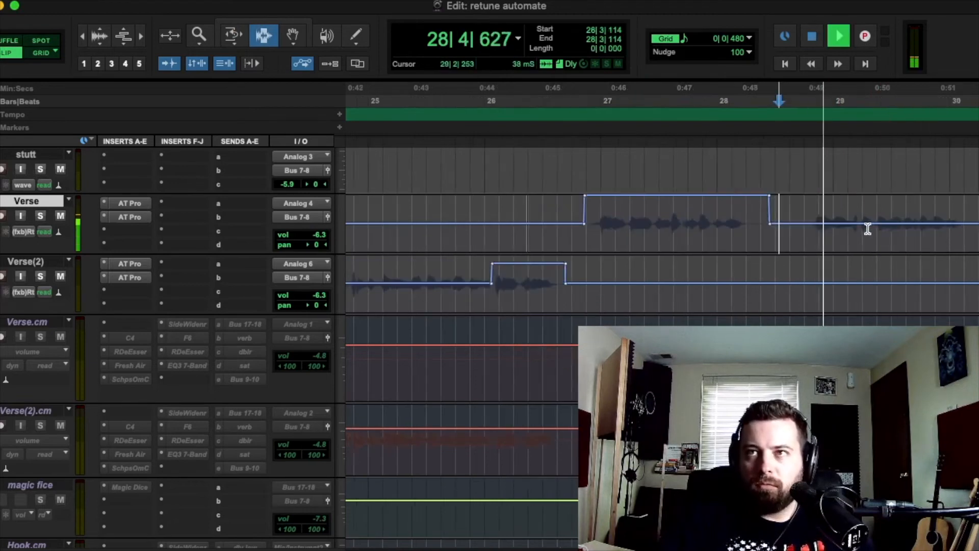
{"action": "left_click", "coordinate": [776, 210]}
Raise Verse's Retune speed moderately from 29|1|657 to 29|3|809 and play it back from 28|4|329
{"action": "left_click_drag", "start_coordinate": [790, 212], "coordinate": [840, 209]}
{"action": "key", "text": "space"}
{"action": "key", "text": "F6"}
{"action": "key", "text": "space"}
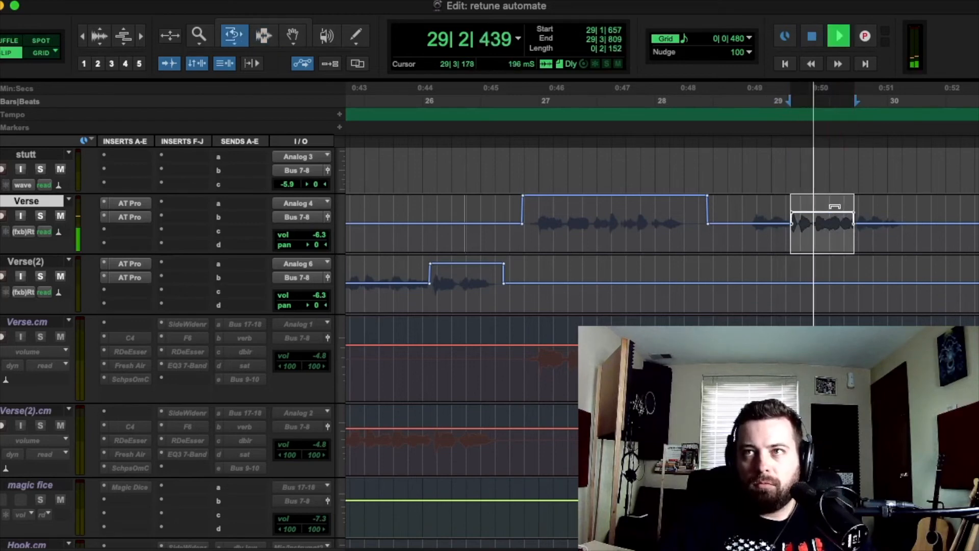
{"action": "key", "text": "space"}
{"action": "key", "text": "F7"}
{"action": "left_click", "coordinate": [752, 201]}
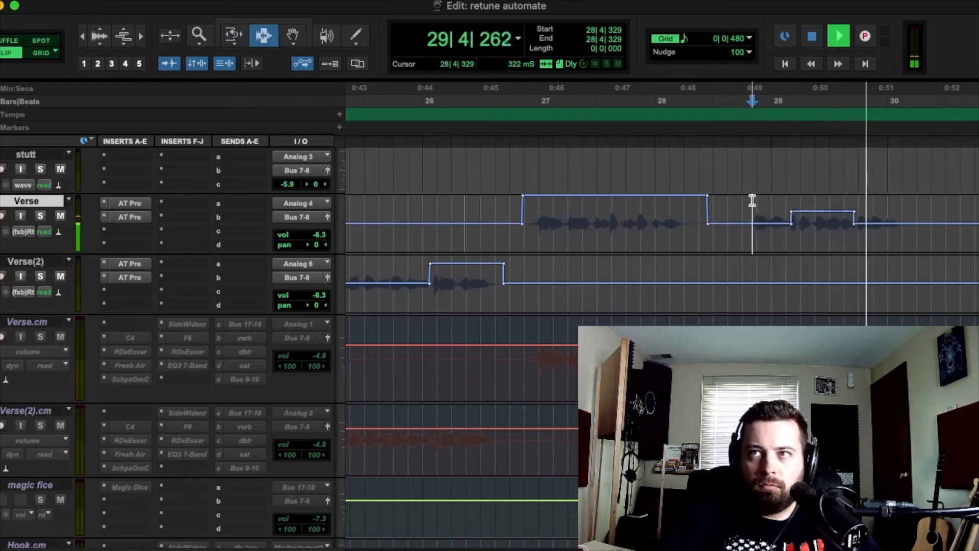
{"action": "key", "text": "space"}
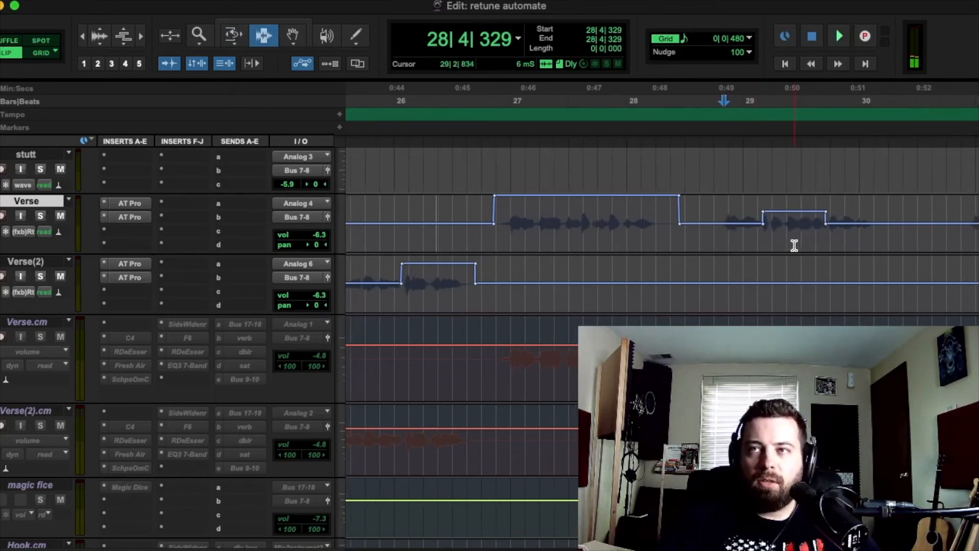
Play Verse again from 28|4|733 into the moderately raised section
{"action": "scroll", "coordinate": [794, 245], "scroll_direction": "right", "scroll_amount": 3}
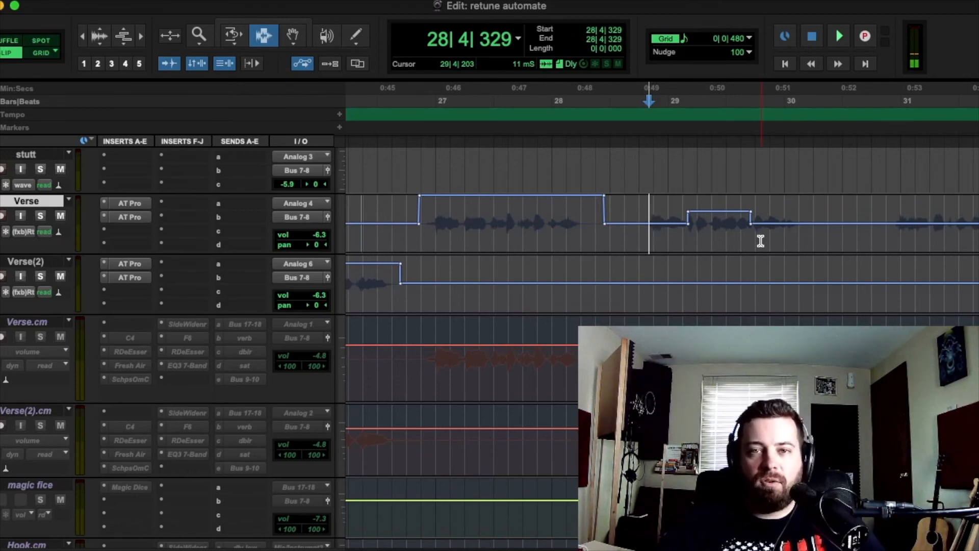
{"action": "left_click", "coordinate": [663, 225]}
{"action": "key", "text": "space"}
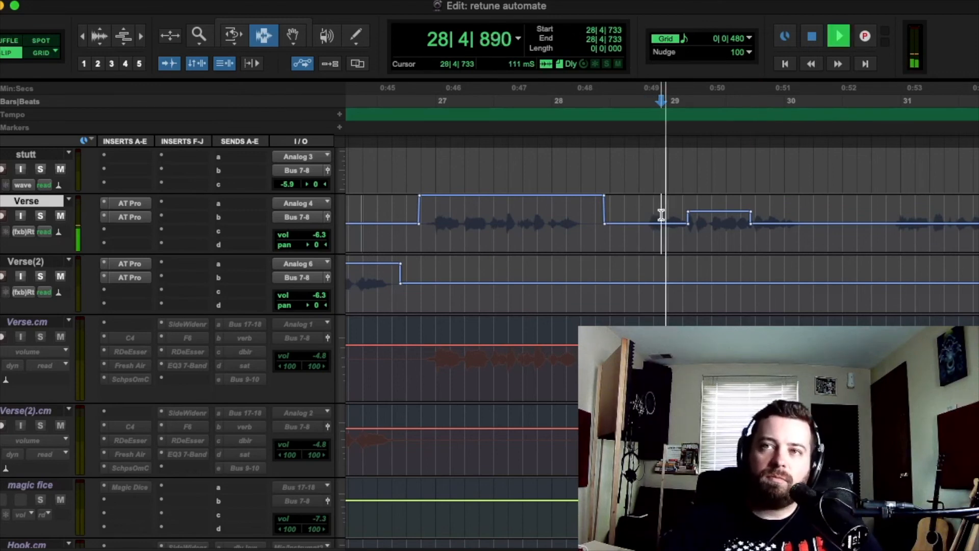
{"action": "key", "text": "space"}
Review the Retune speed automation on Verse and Verse(2) across the song, focusing on the first raised phrases around bars 13 and 14
{"action": "left_click", "coordinate": [744, 201]}
{"action": "key", "text": "super+bracketleft"}
{"action": "key", "text": "super+bracketleft"}
{"action": "key", "text": "super+bracketleft"}
{"action": "key", "text": "super+bracketleft"}
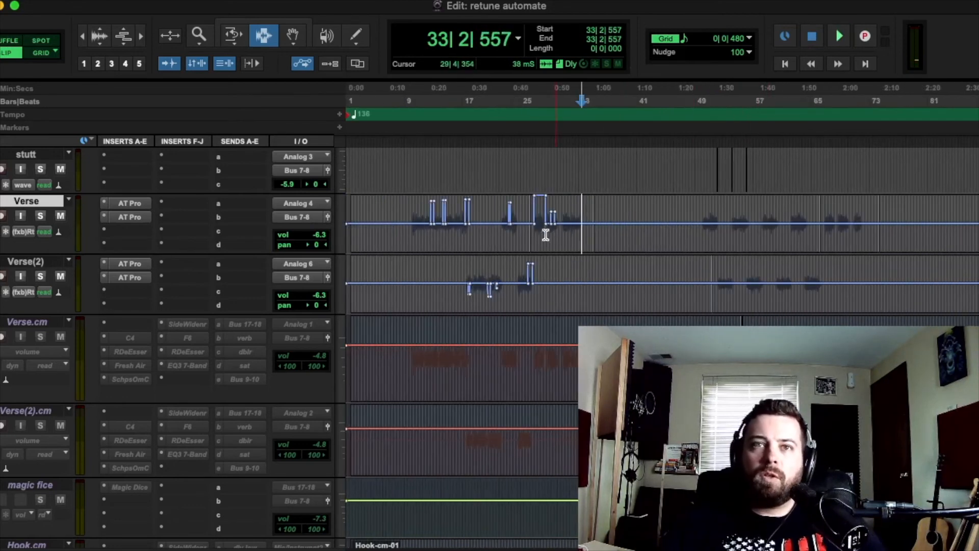
{"action": "left_click", "coordinate": [452, 230]}
{"action": "key", "text": "super+bracketright"}
{"action": "key", "text": "super+bracketright"}
{"action": "left_click", "coordinate": [586, 209]}
{"action": "left_click_drag", "start_coordinate": [586, 209], "coordinate": [619, 213]}
{"action": "left_click", "coordinate": [623, 214]}
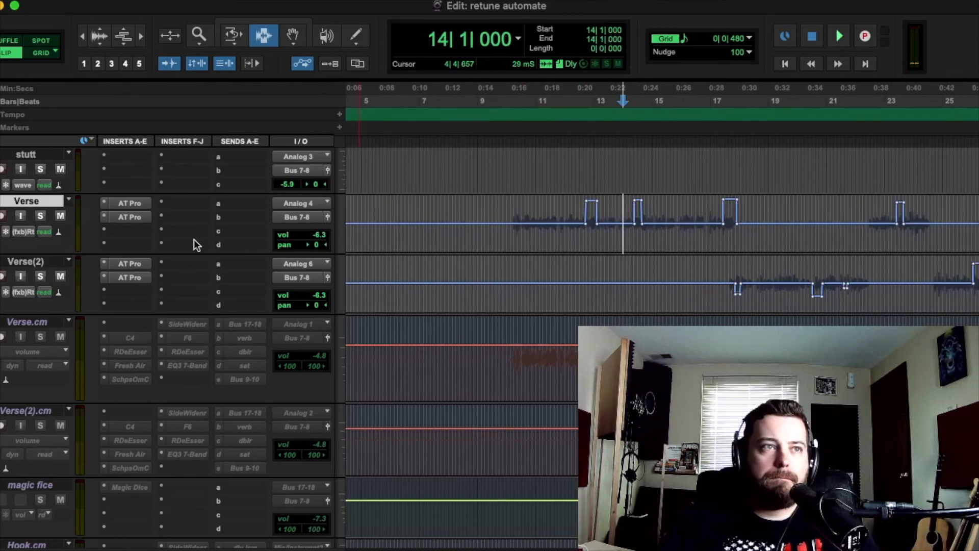
Open Verse(2)'s second Auto-Tune Pro insert to view its Retune Speed control, and close it
{"action": "left_click", "coordinate": [133, 277]}
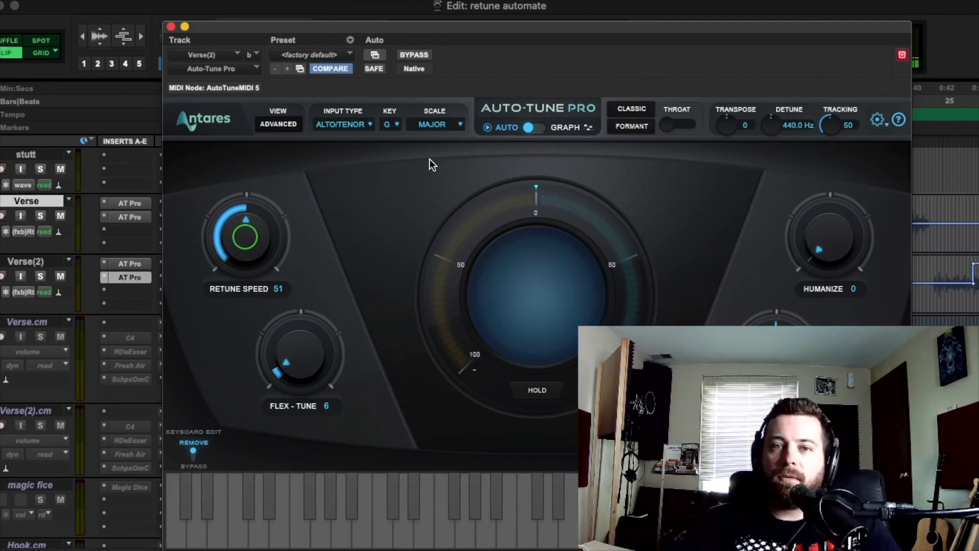
{"action": "left_click", "coordinate": [171, 26]}
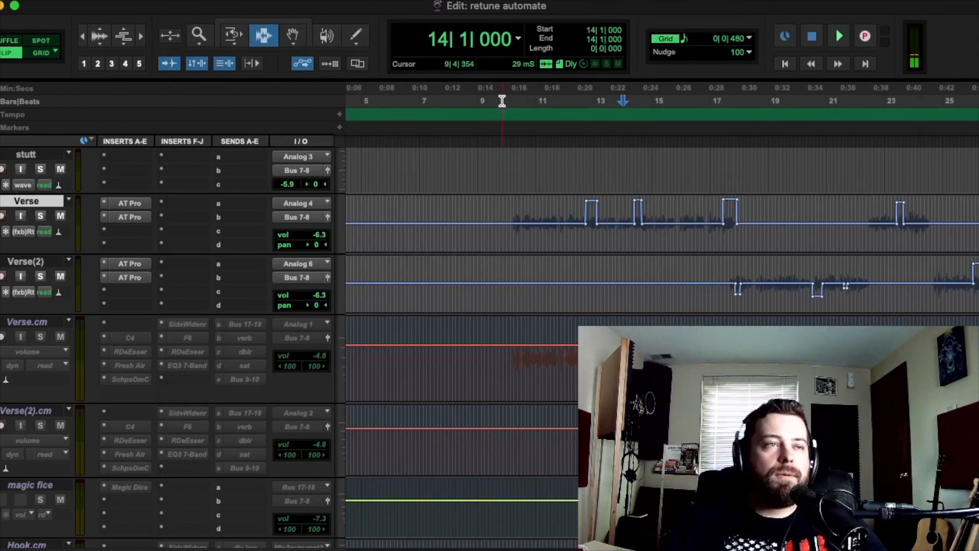